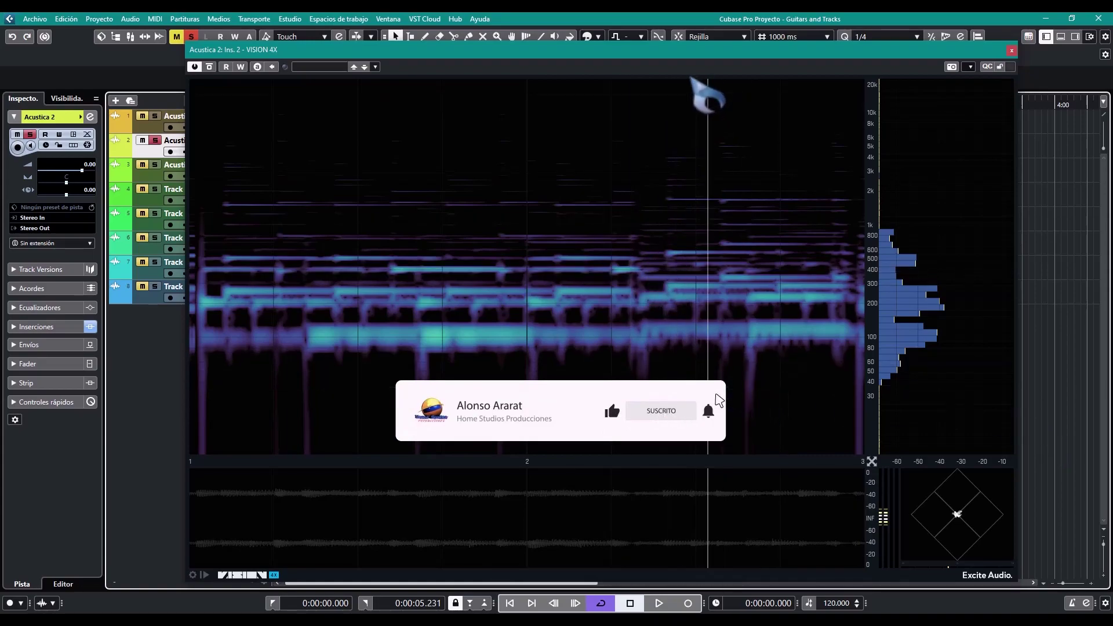
# Try resizing the VISION 4X plugin window by shrinking it slightly and enlarging it again
pyautogui.click(674, 53)
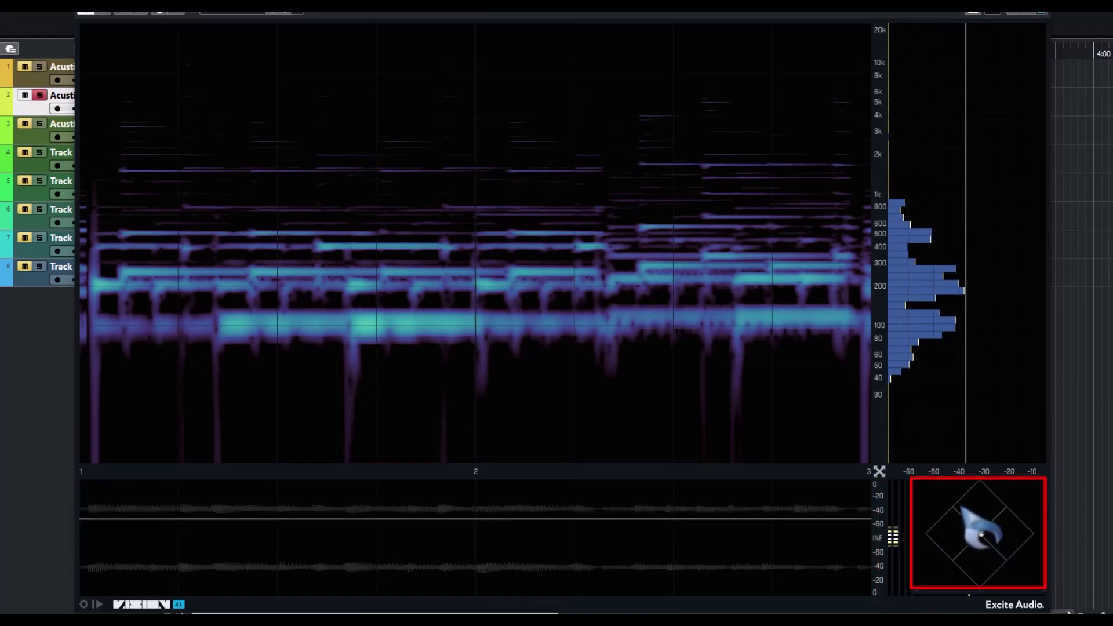
pyautogui.moveTo(1039, 606)
pyautogui.mouseDown()
pyautogui.moveTo(626, 333)
pyautogui.moveTo(899, 529)
pyautogui.moveTo(1033, 604)
pyautogui.mouseUp()
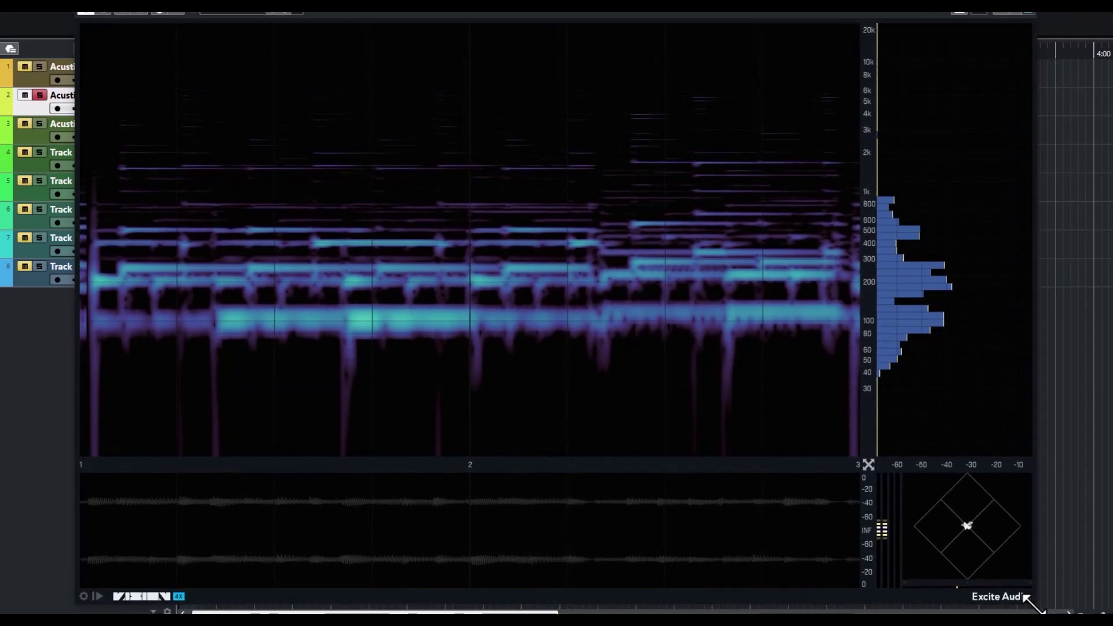
pyautogui.moveTo(1034, 604); pyautogui.dragTo(1042, 606)
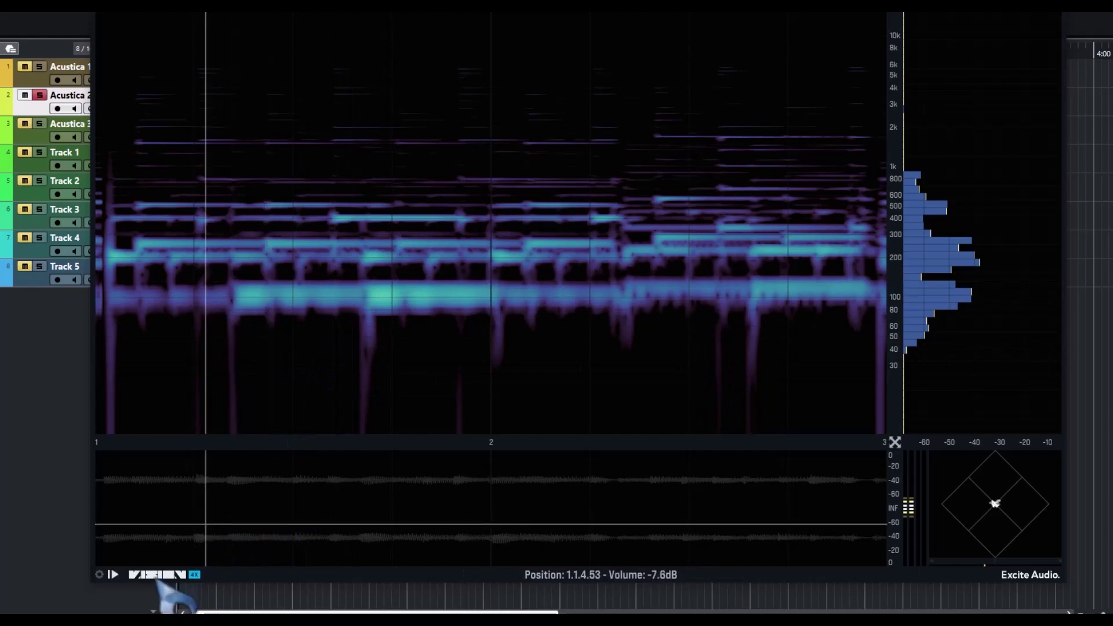
# Open the VISION 4X settings and browse the available presets, keeping the Default preset
pyautogui.click(113, 574)
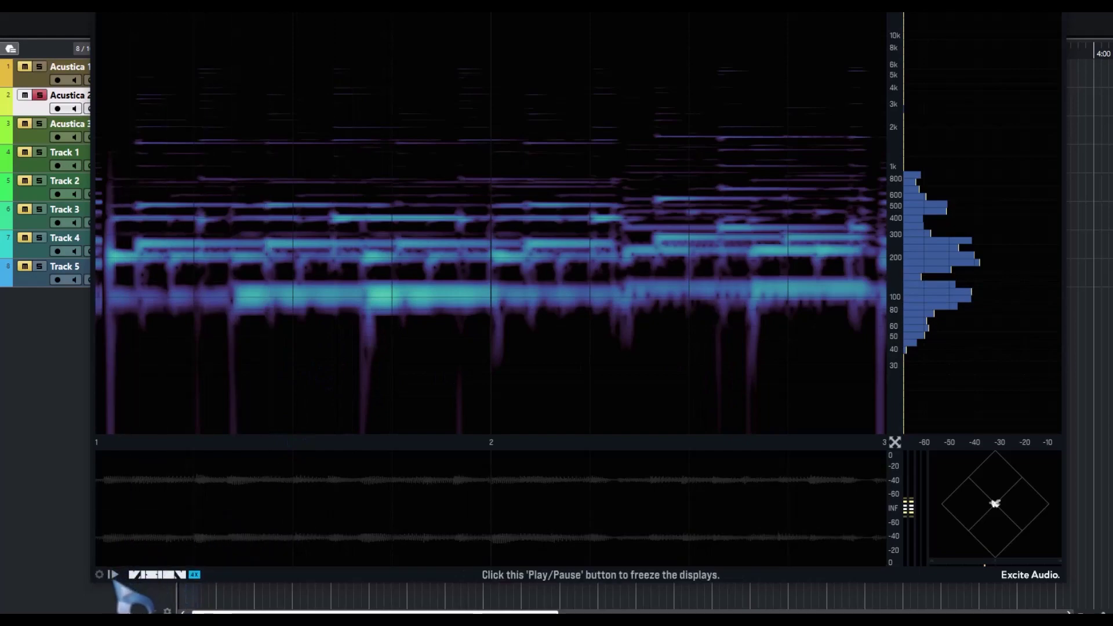
pyautogui.click(99, 574)
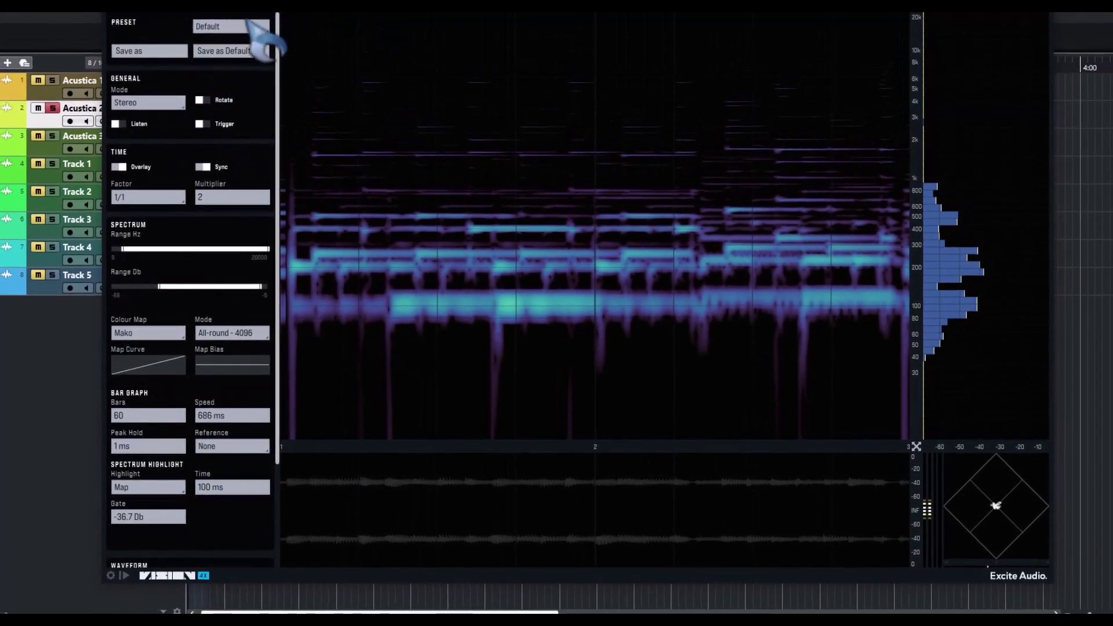
pyautogui.click(253, 27)
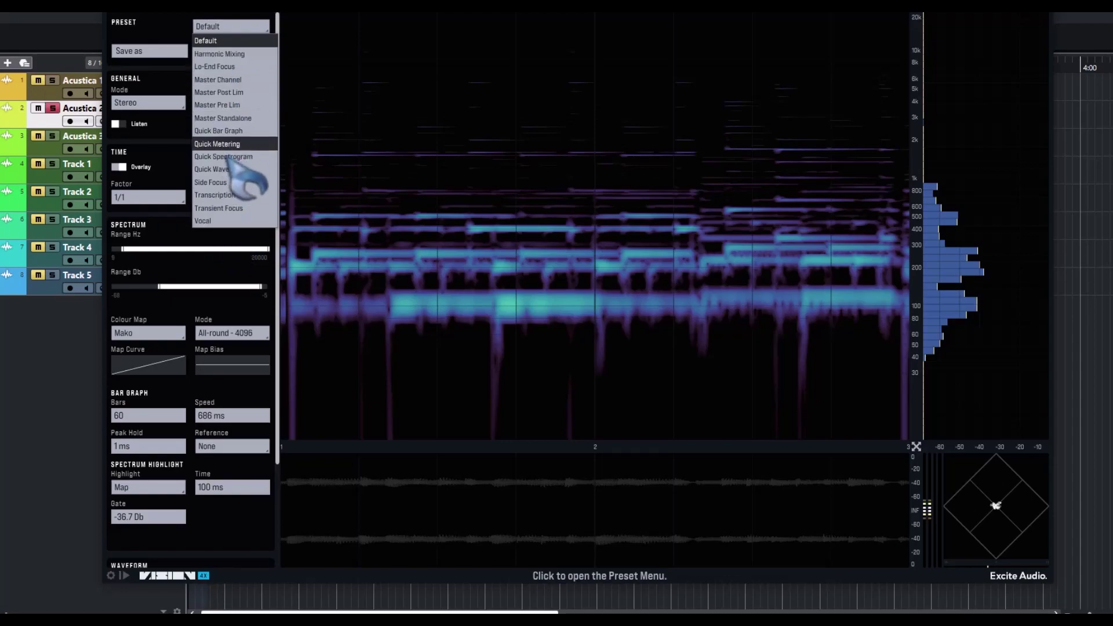
pyautogui.click(233, 42)
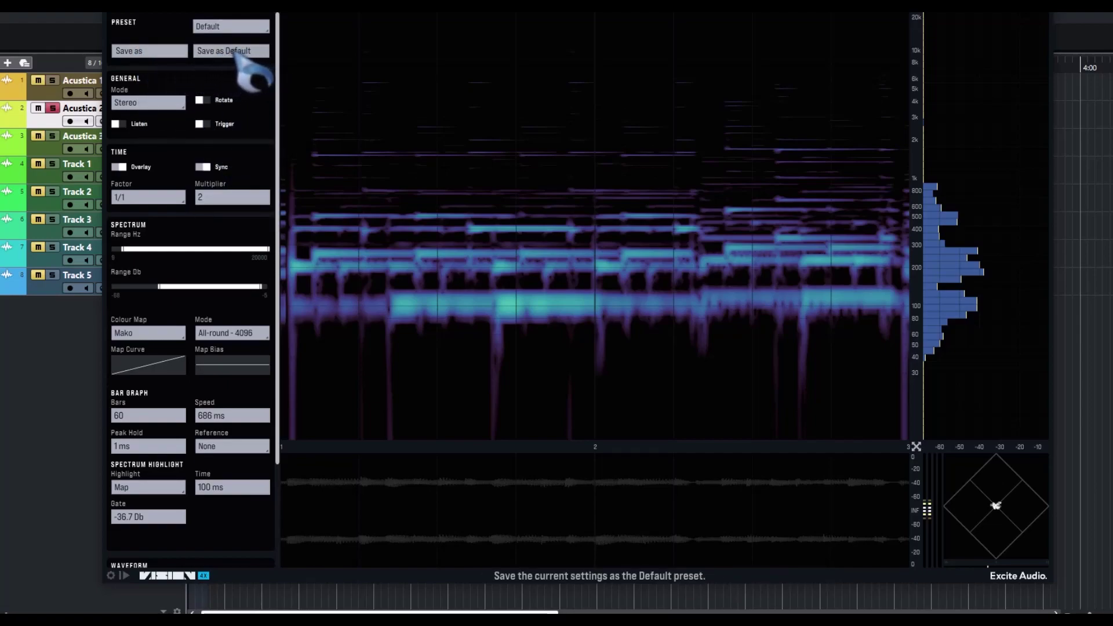
pyautogui.click(250, 26)
pyautogui.click(249, 27)
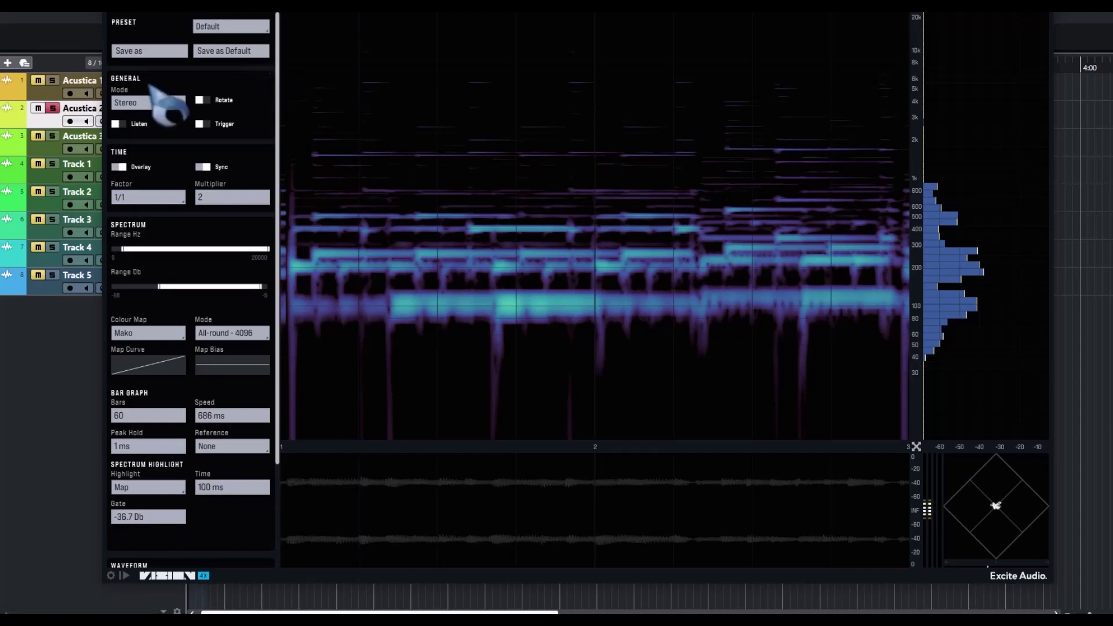
# Review the channel mode options and the spectrum, bar graph and waveform settings of the analyser
pyautogui.click(172, 107)
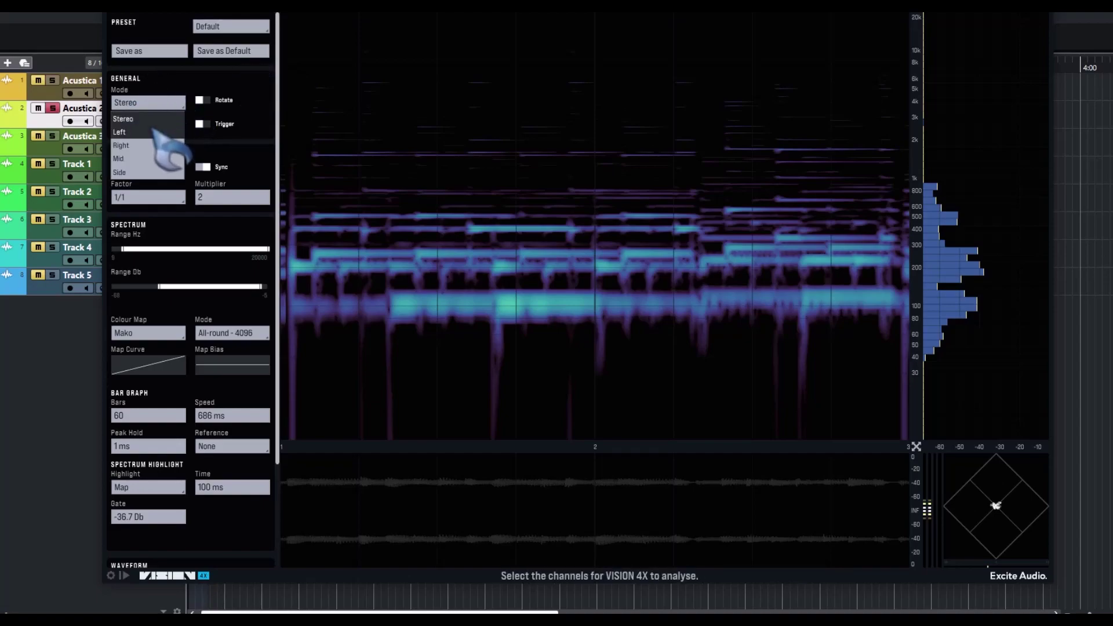
pyautogui.click(151, 178)
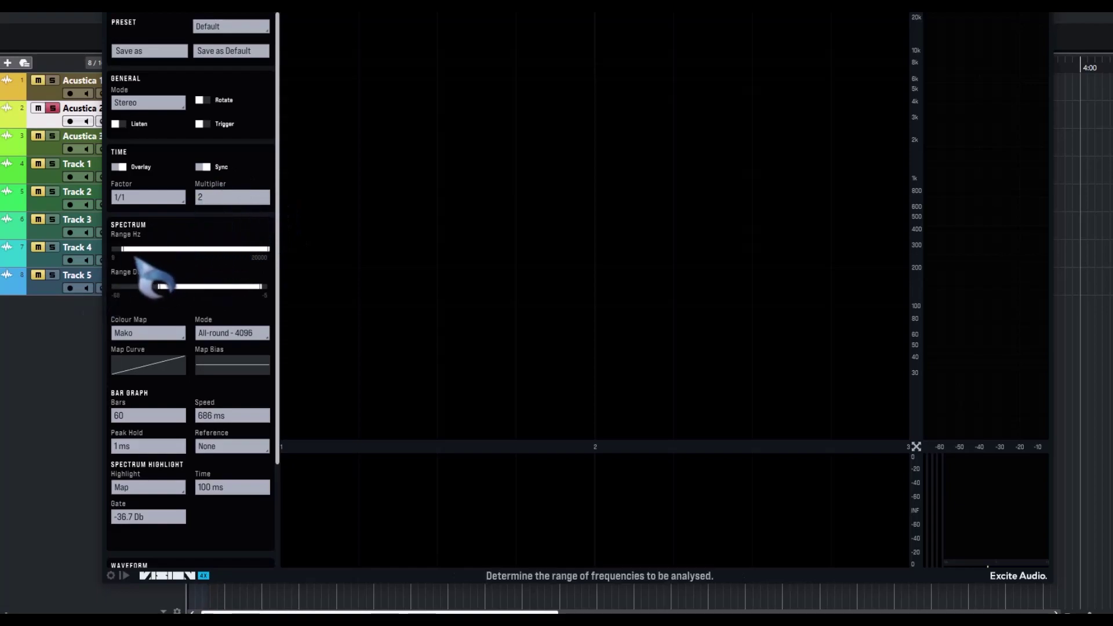
pyautogui.scroll(-1, 215, 342)
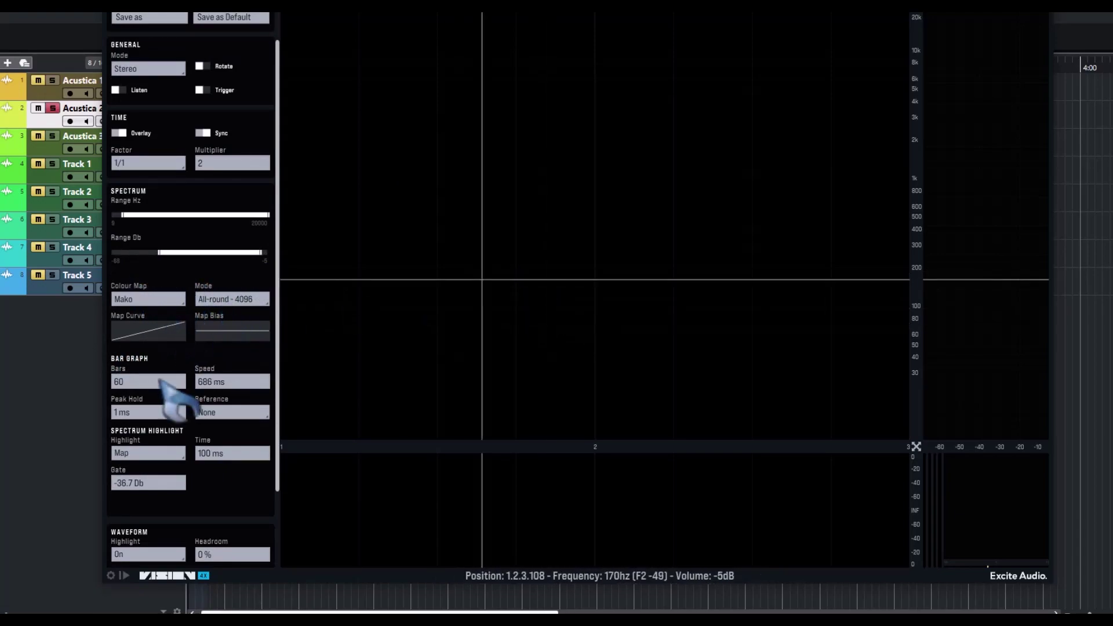
pyautogui.scroll(-3, 174, 394)
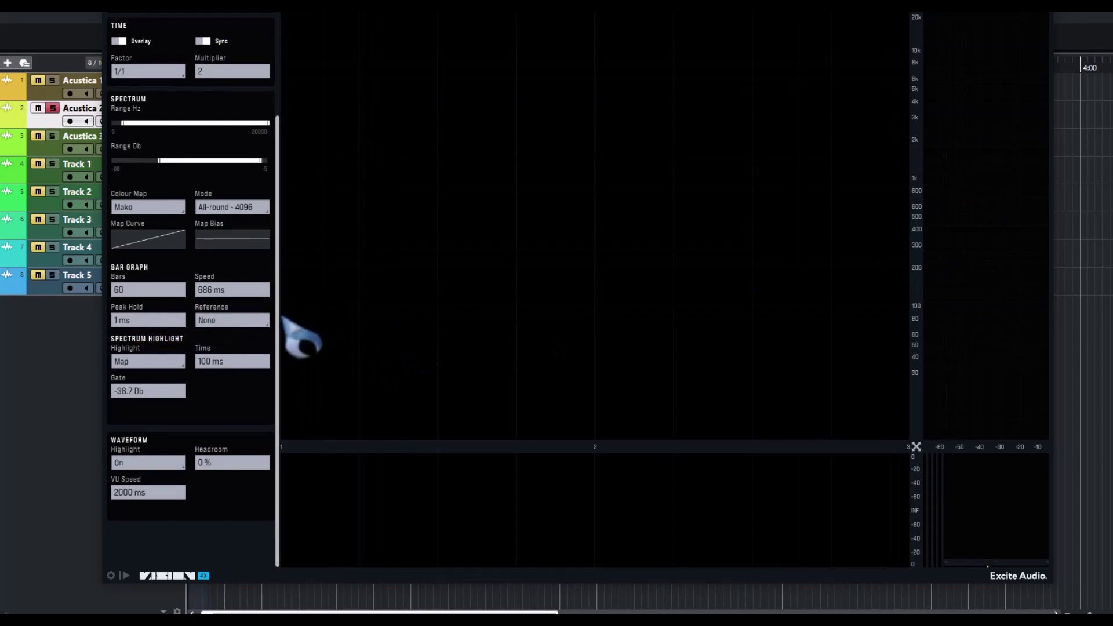
# Set the bar graph's reference curve to Acoustic and play the track against it
pyautogui.click(259, 320)
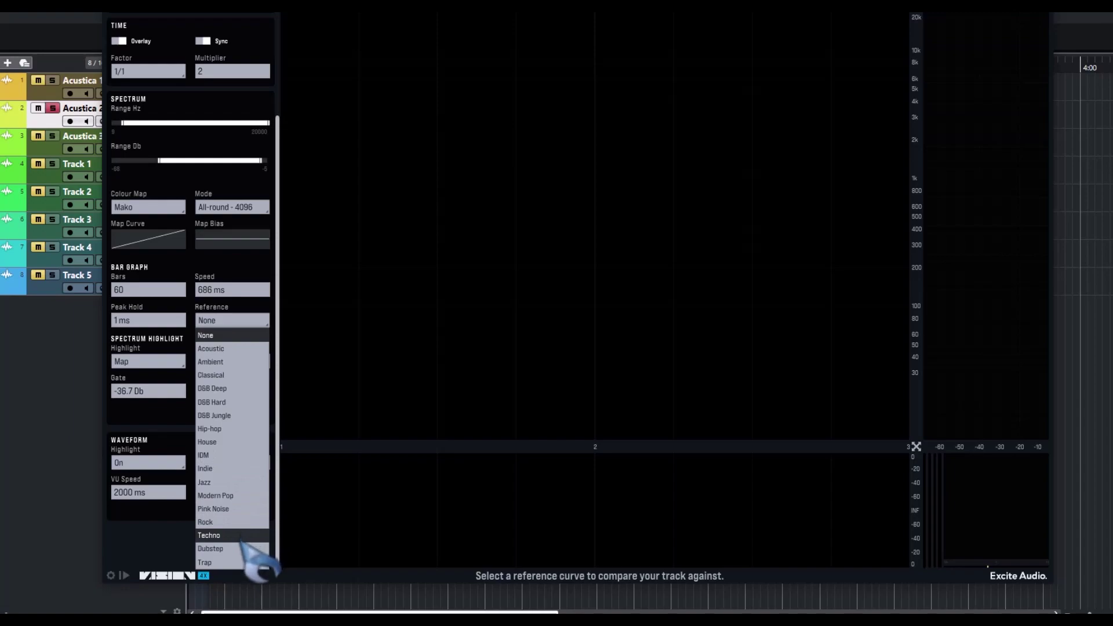
pyautogui.click(256, 334)
pyautogui.click(255, 322)
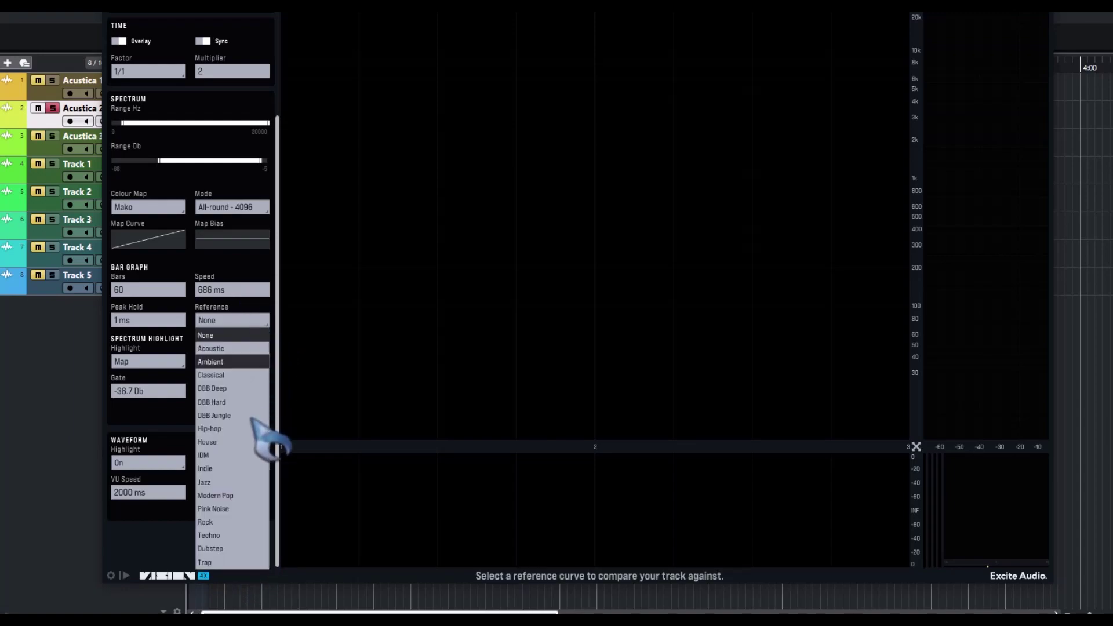
pyautogui.click(232, 349)
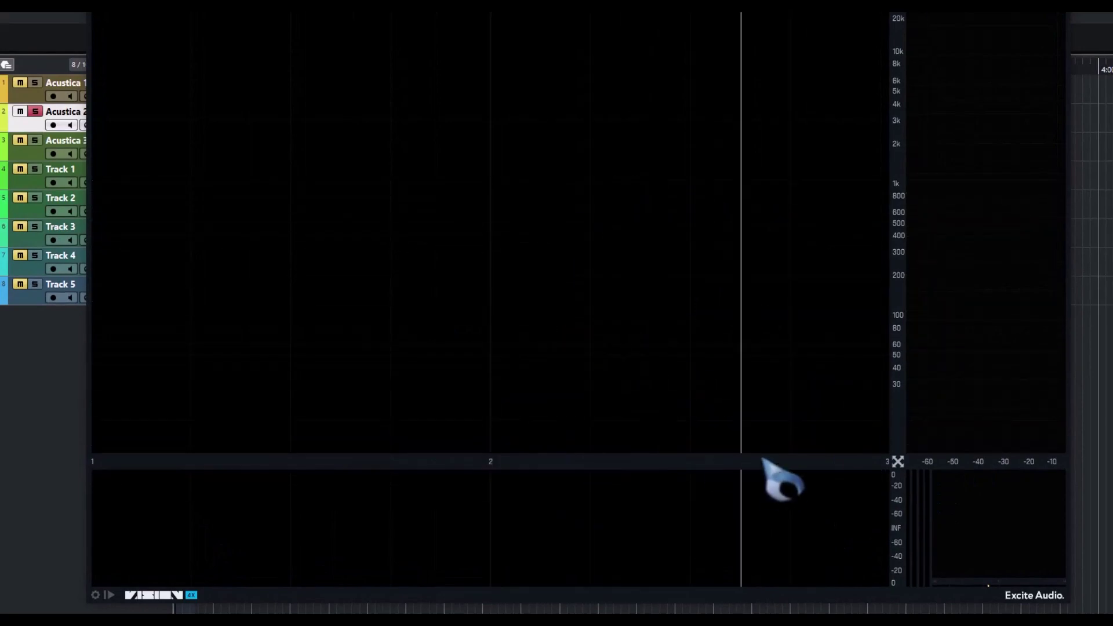
pyautogui.press('space')
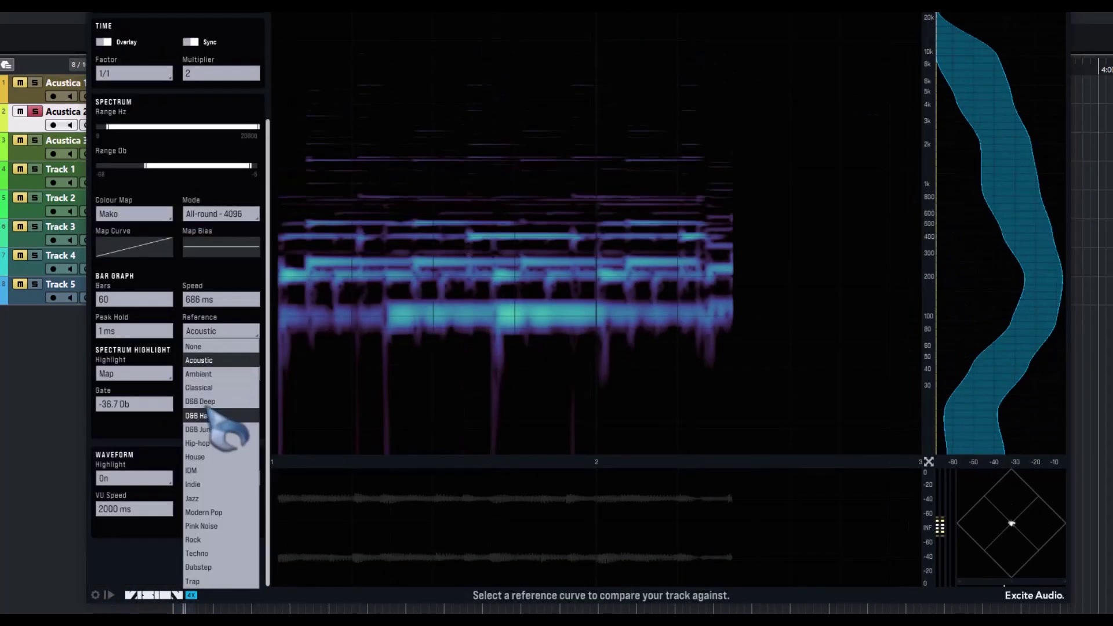
# Try the Ambient and Hip-hop reference curves on the bar graph
pyautogui.click(224, 375)
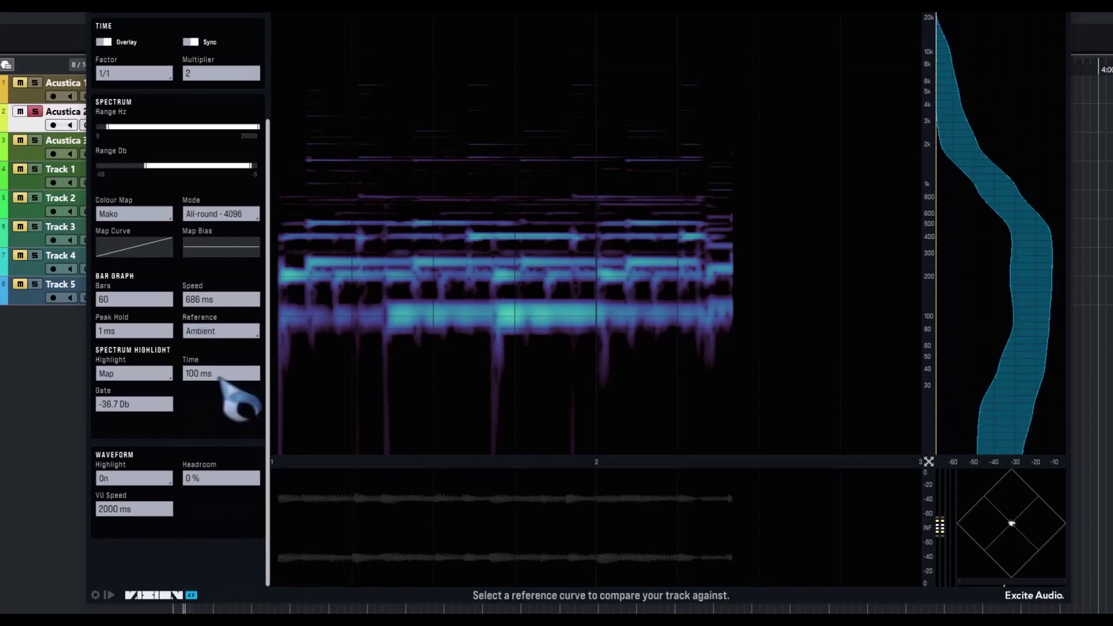
pyautogui.click(234, 333)
pyautogui.click(228, 449)
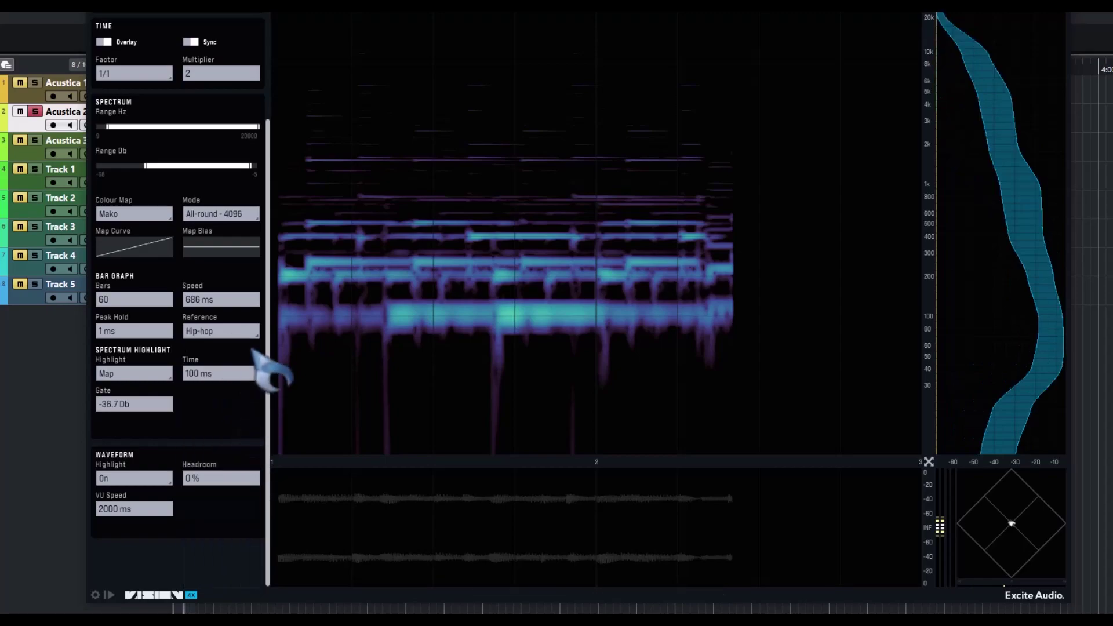
# Set the bar graph's reference curve to None and close the analyser settings
pyautogui.click(236, 332)
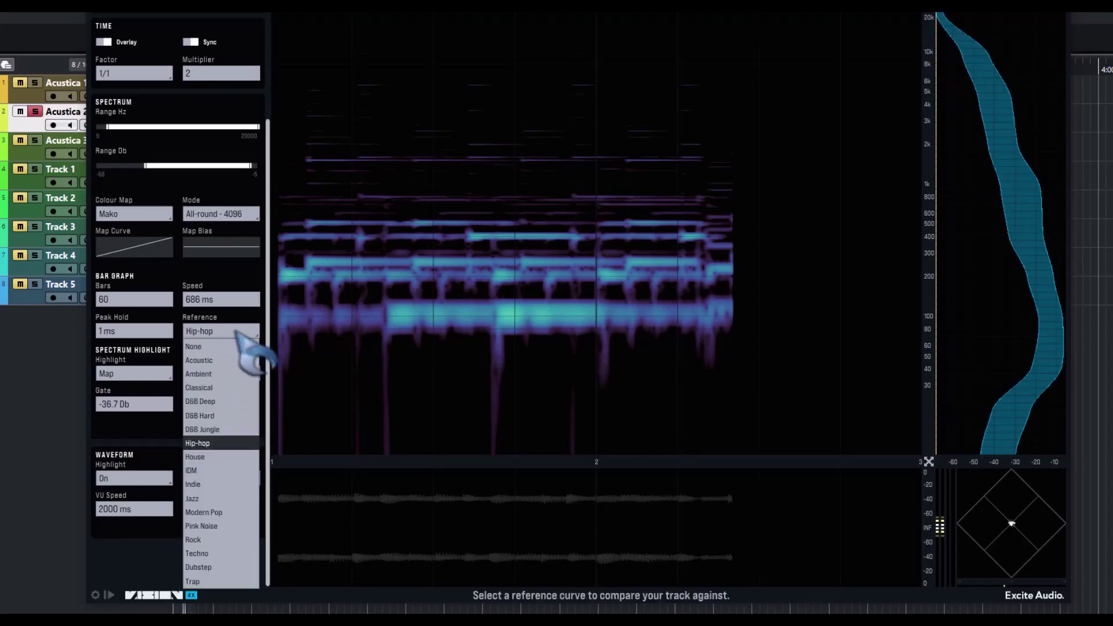
pyautogui.click(220, 348)
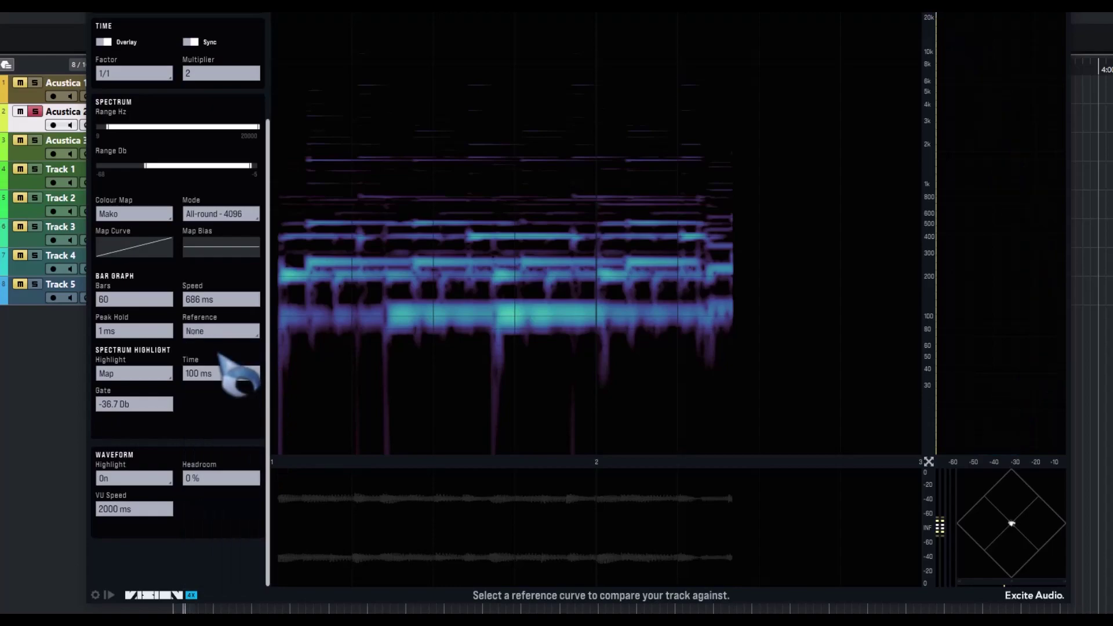
pyautogui.click(95, 595)
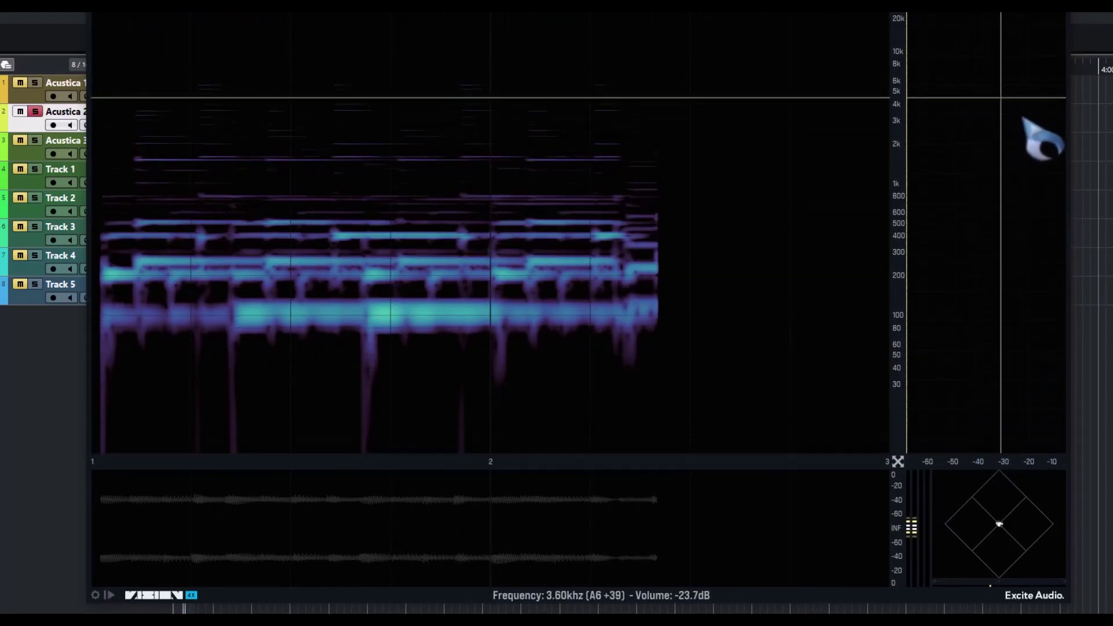
# Play the track briefly, and open the Acustica 2 channel settings placed so that the VISION 4X bar graph stays visible
pyautogui.press('space')
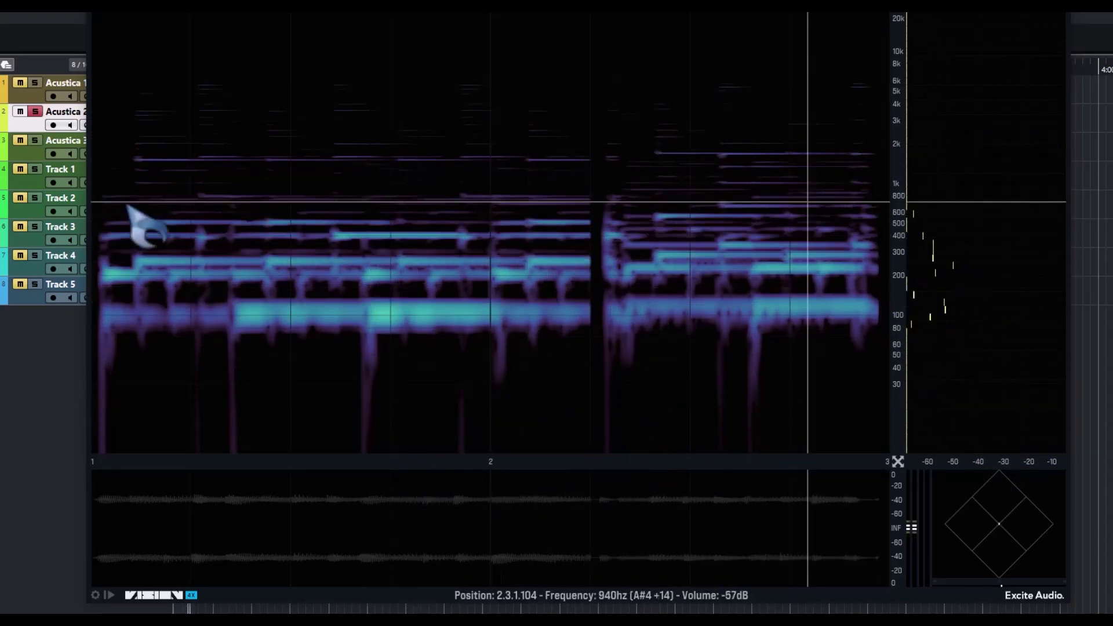
pyautogui.click(83, 125)
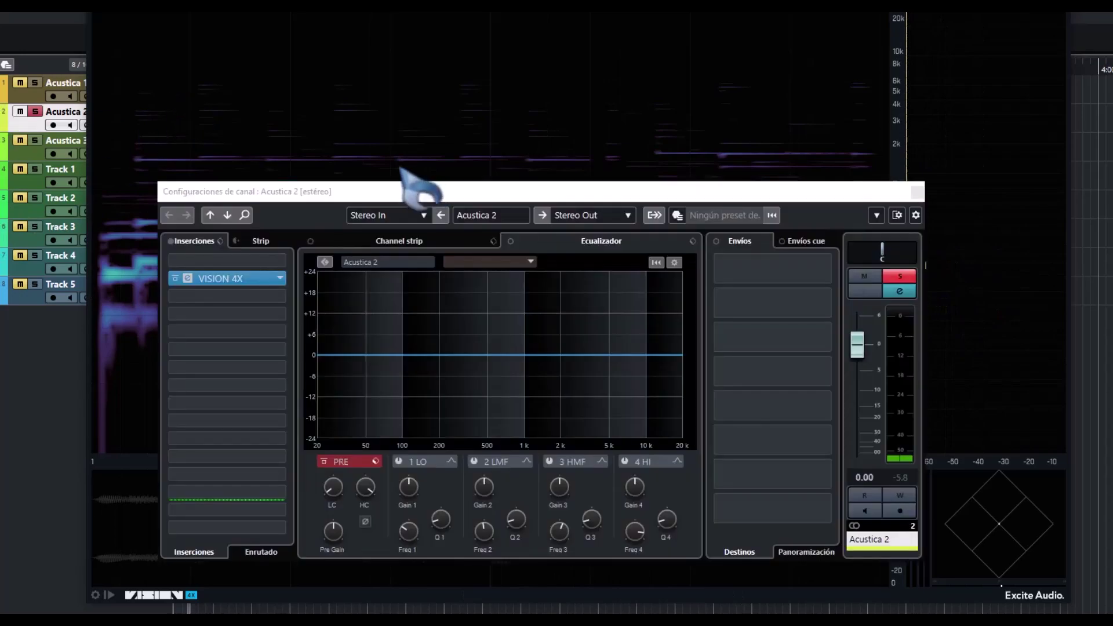
pyautogui.moveTo(452, 192); pyautogui.dragTo(143, 292)
pyautogui.moveTo(394, 295); pyautogui.dragTo(429, 187)
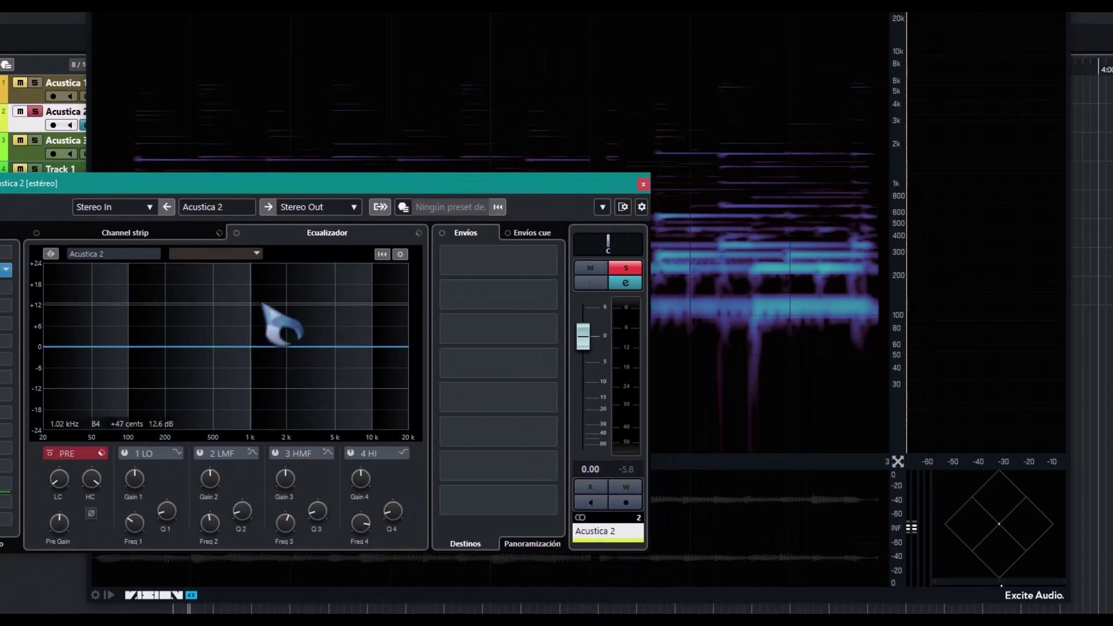
pyautogui.moveTo(519, 184); pyautogui.dragTo(444, 170)
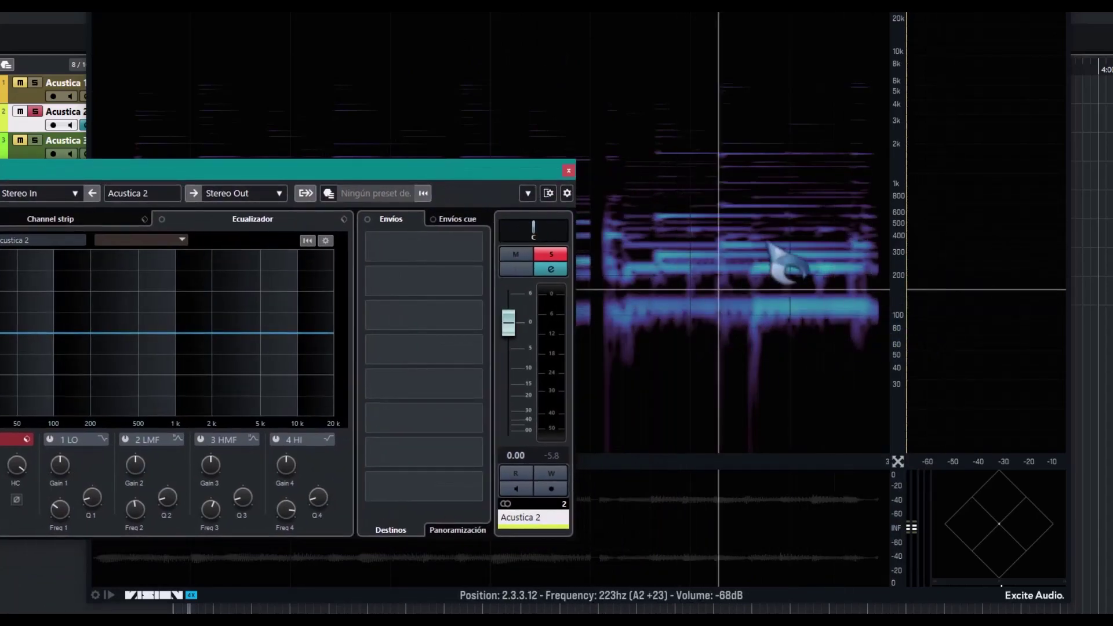
# During playback, equalize Acustica 2 with a low cut, -6.9 dB at 106.4 Hz, -5.7 dB at 231.6 Hz and a 3.5 dB high boost at 5689 Hz
pyautogui.press('space')
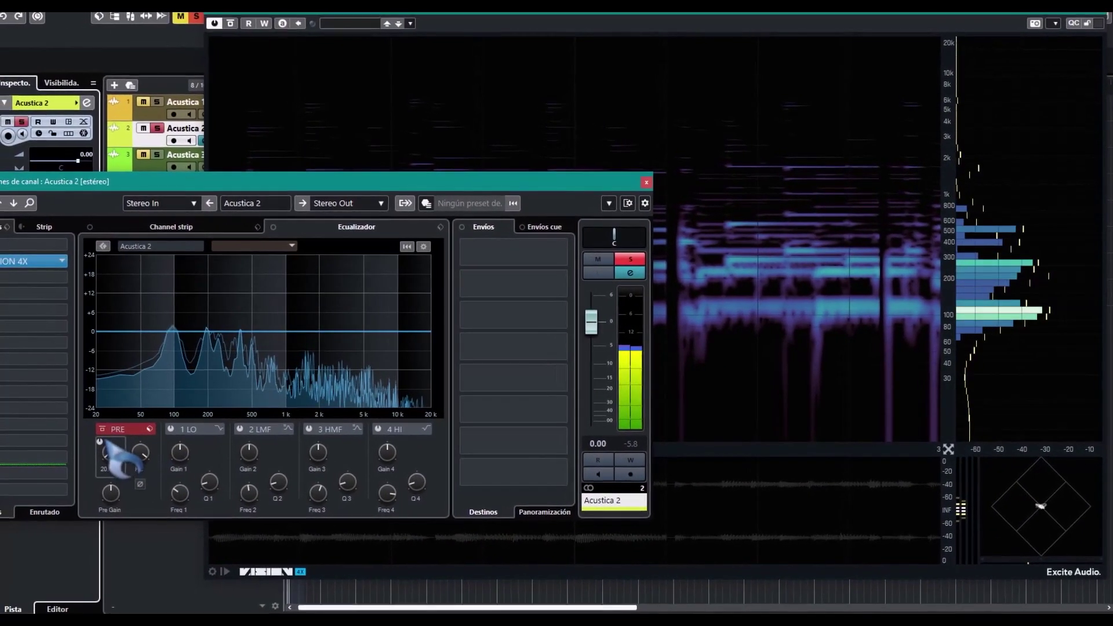
pyautogui.moveTo(111, 455); pyautogui.dragTo(116, 394)
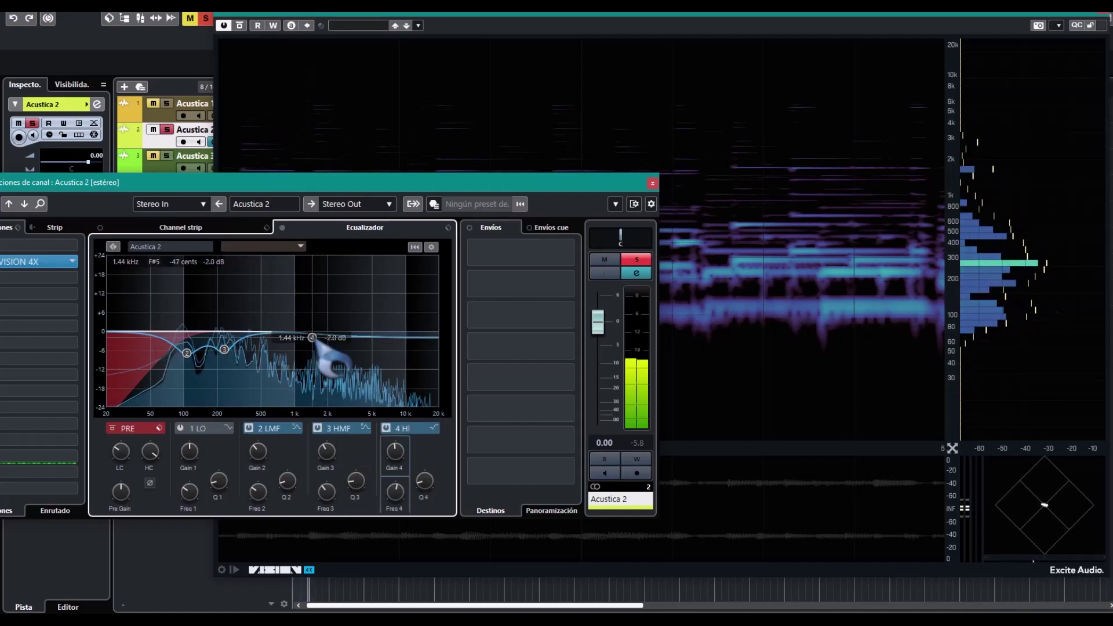
pyautogui.moveTo(312, 338); pyautogui.dragTo(314, 317)
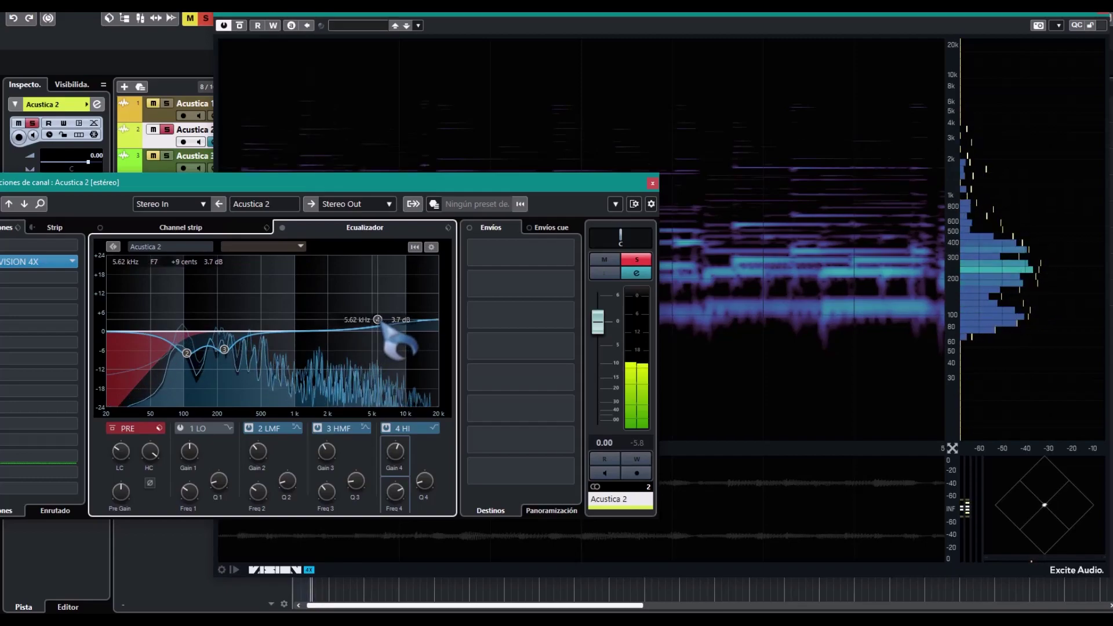
# Load Tape Saturation in the Acustica 2 channel strip and reposition the channel settings window to show it fully
pyautogui.click(197, 229)
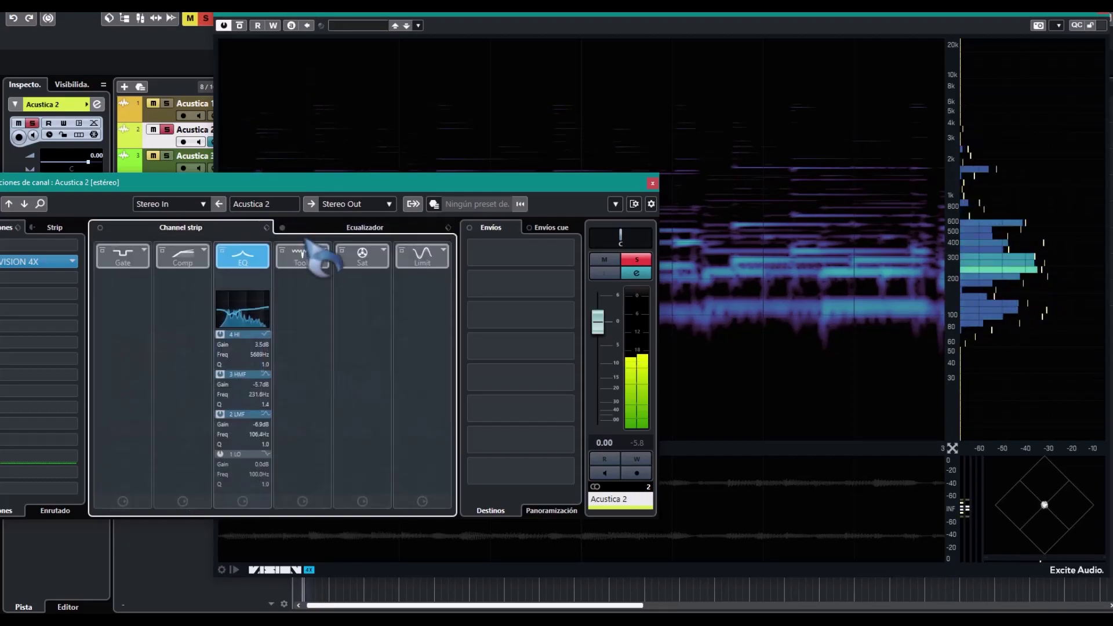
pyautogui.click(383, 250)
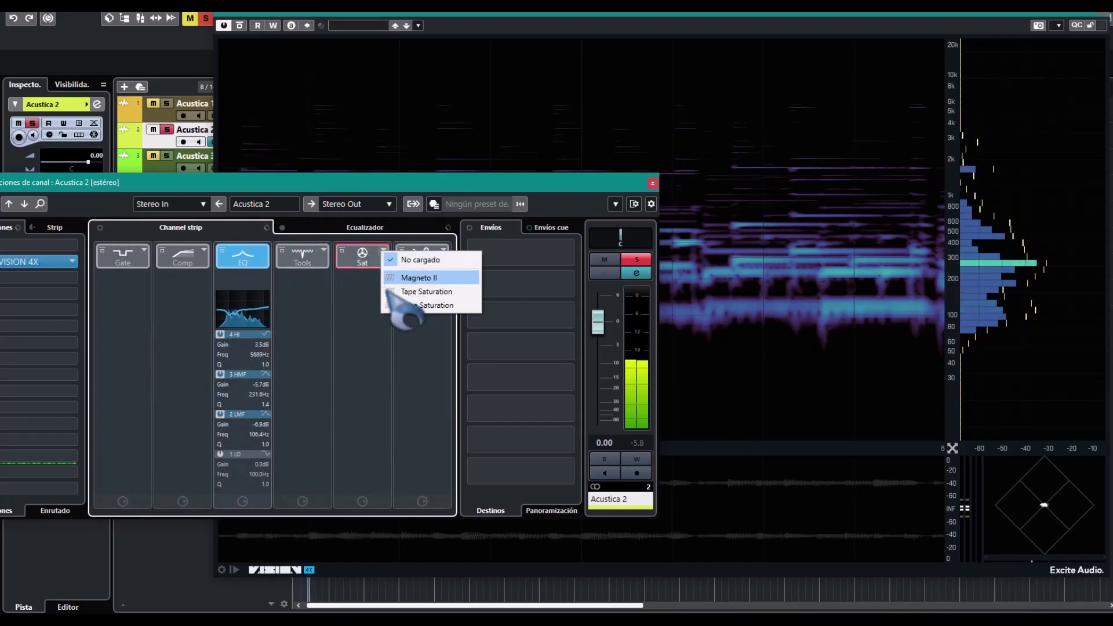
pyautogui.click(422, 292)
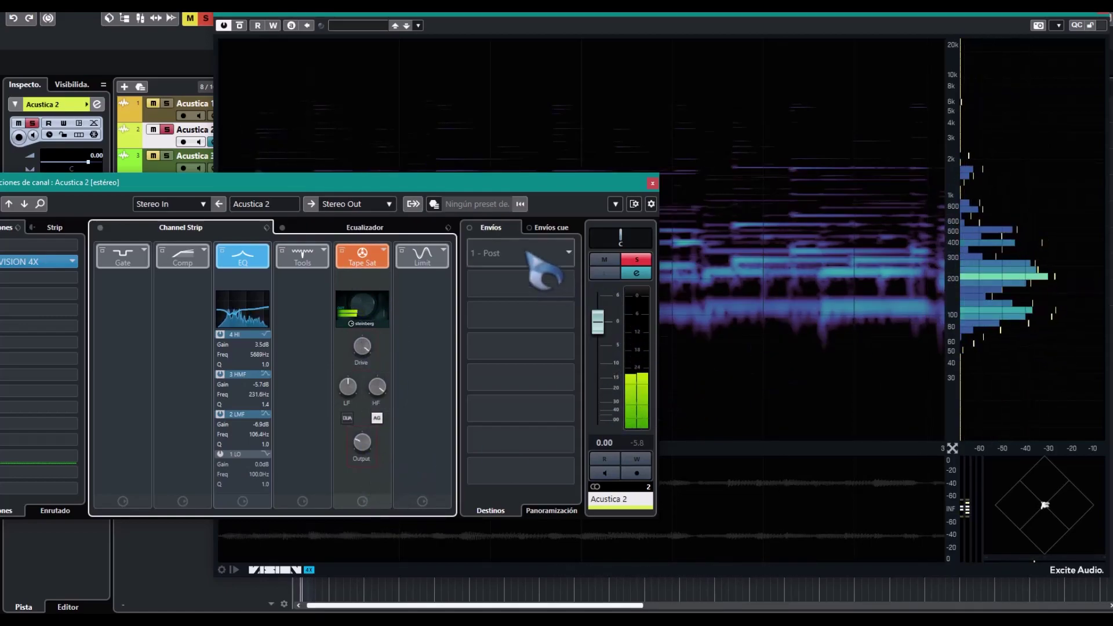
pyautogui.moveTo(489, 187); pyautogui.dragTo(528, 153)
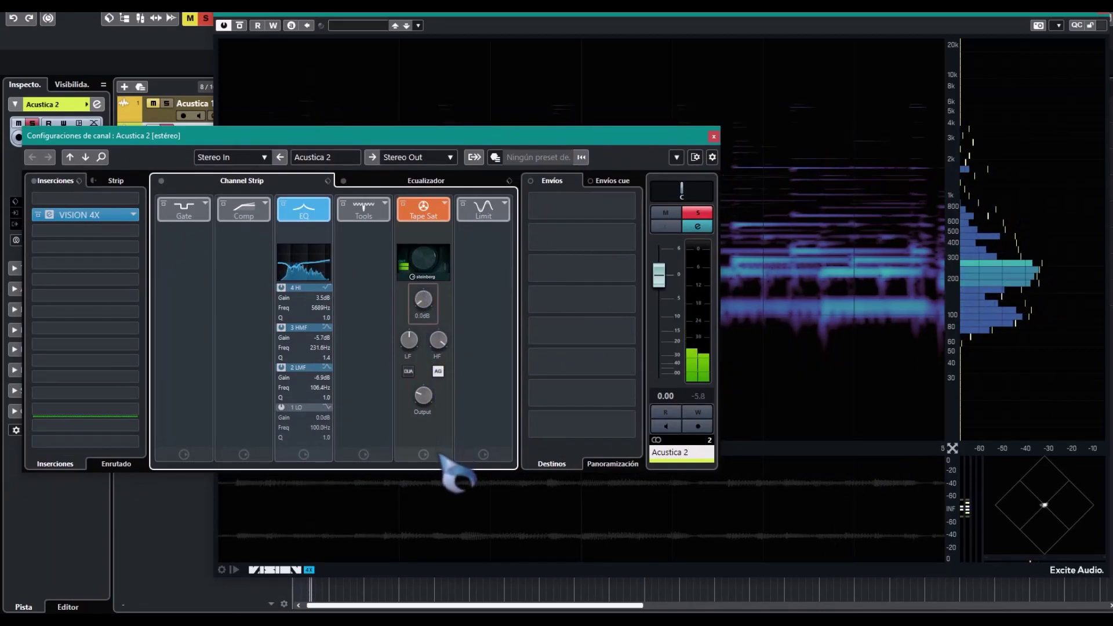
# Sweep the equalizer's high band on Acustica 2, leave it as a boost just above 1 kHz, and close the channel settings
pyautogui.click(384, 179)
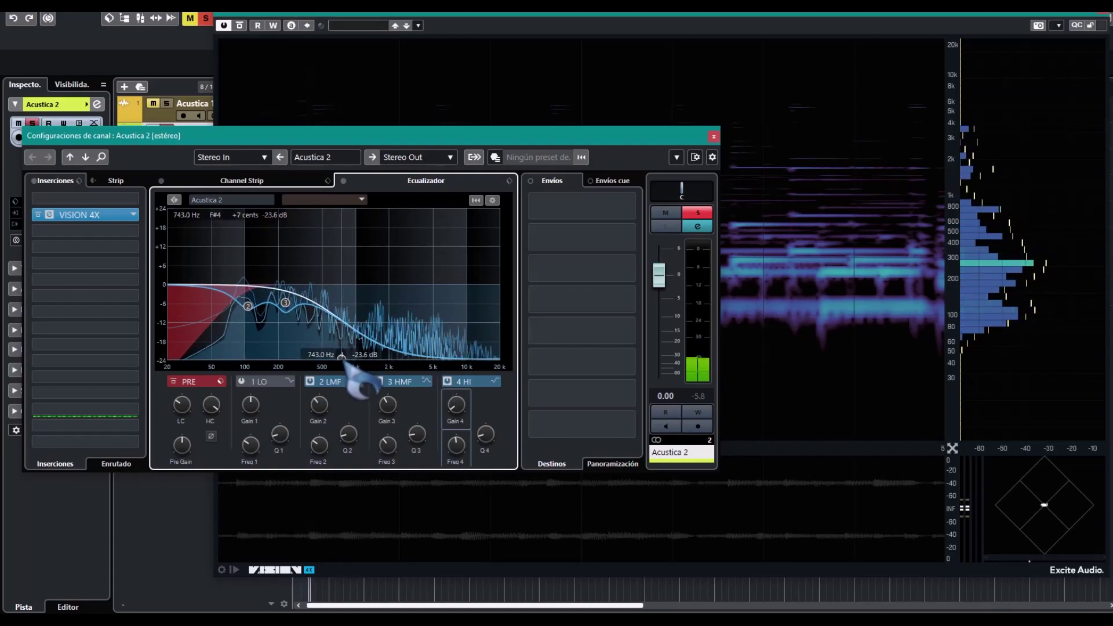
pyautogui.moveTo(356, 338); pyautogui.dragTo(369, 260)
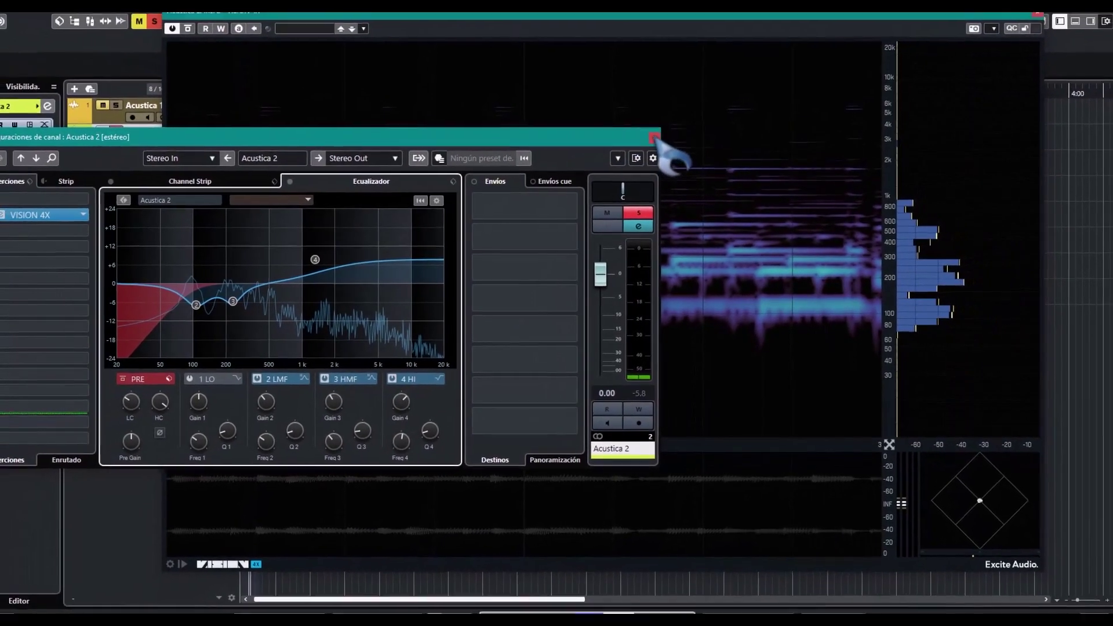
pyautogui.click(654, 137)
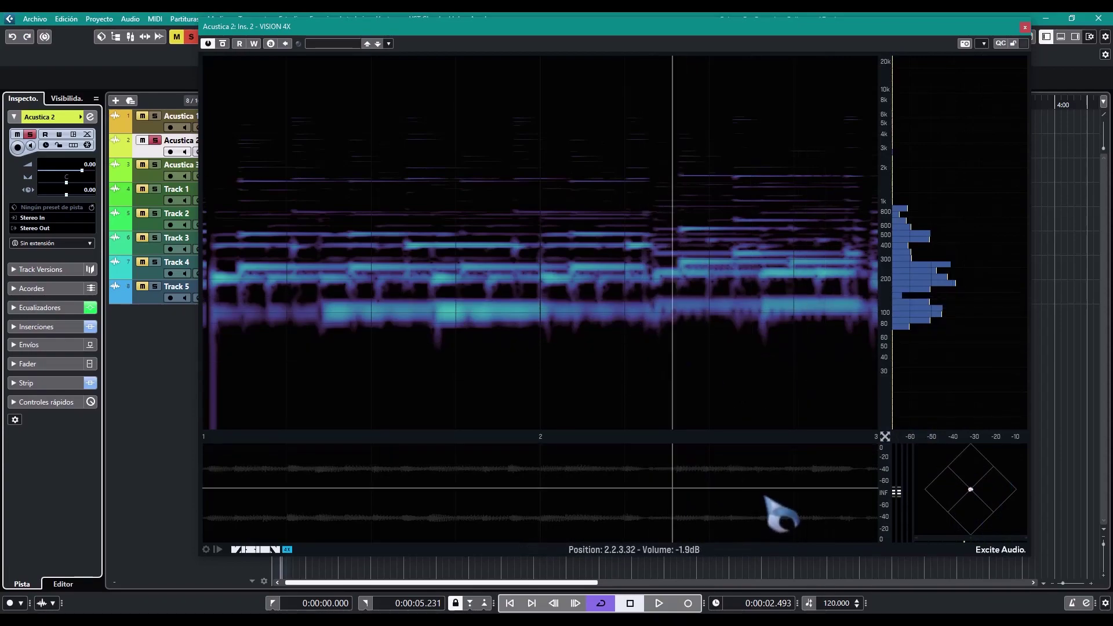
# Open the VISION 4X settings and choose Modern Pop as the bar graph's reference curve
pyautogui.click(208, 550)
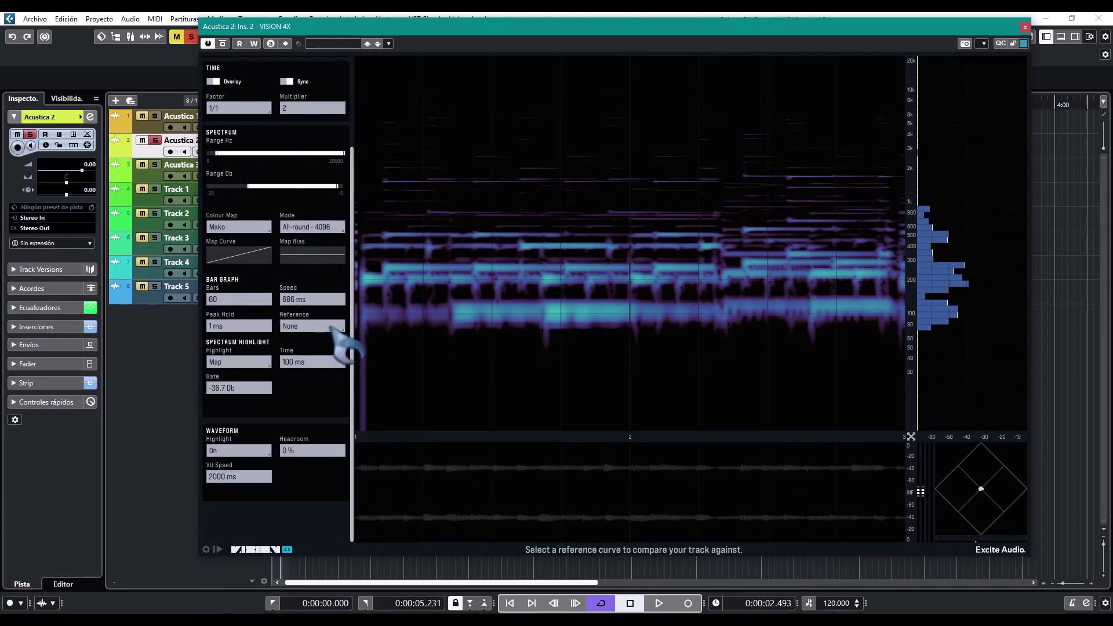
pyautogui.click(331, 326)
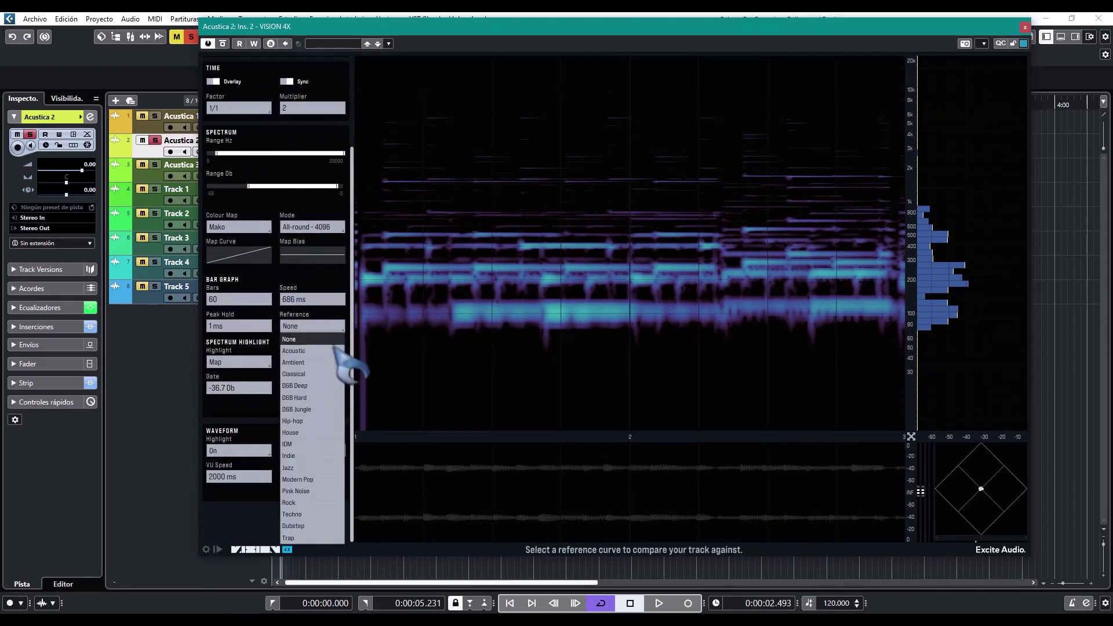
pyautogui.click(317, 481)
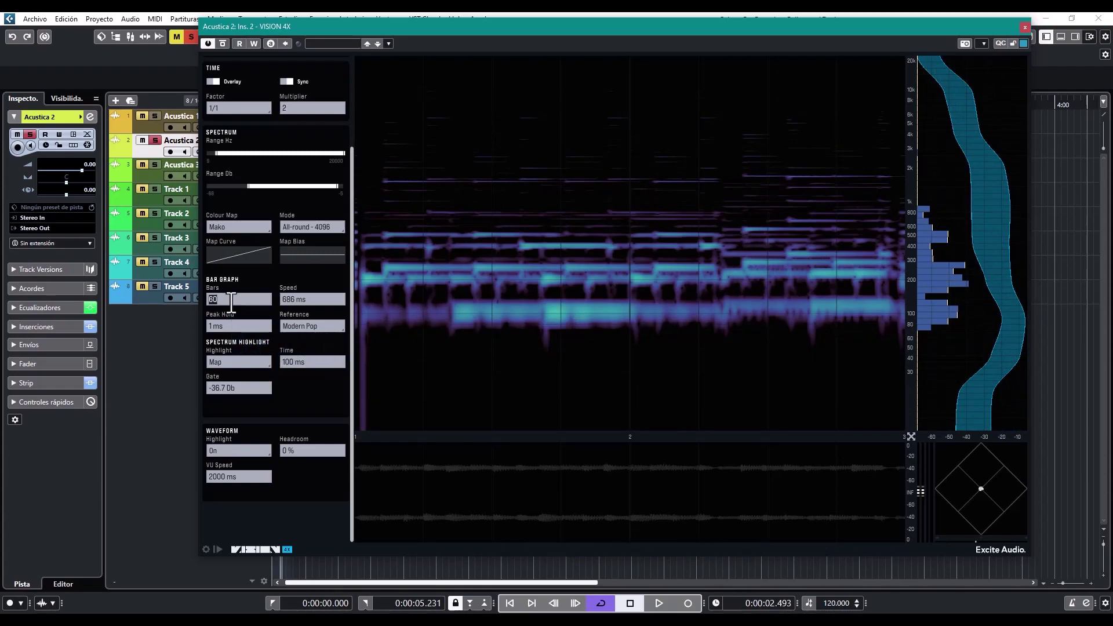
# Set the bar graph to 44 bars, and extend the spectrum's decibel range down to -100 dB with a slightly raised lower frequency limit
pyautogui.moveTo(231, 301); pyautogui.dragTo(357, 384)
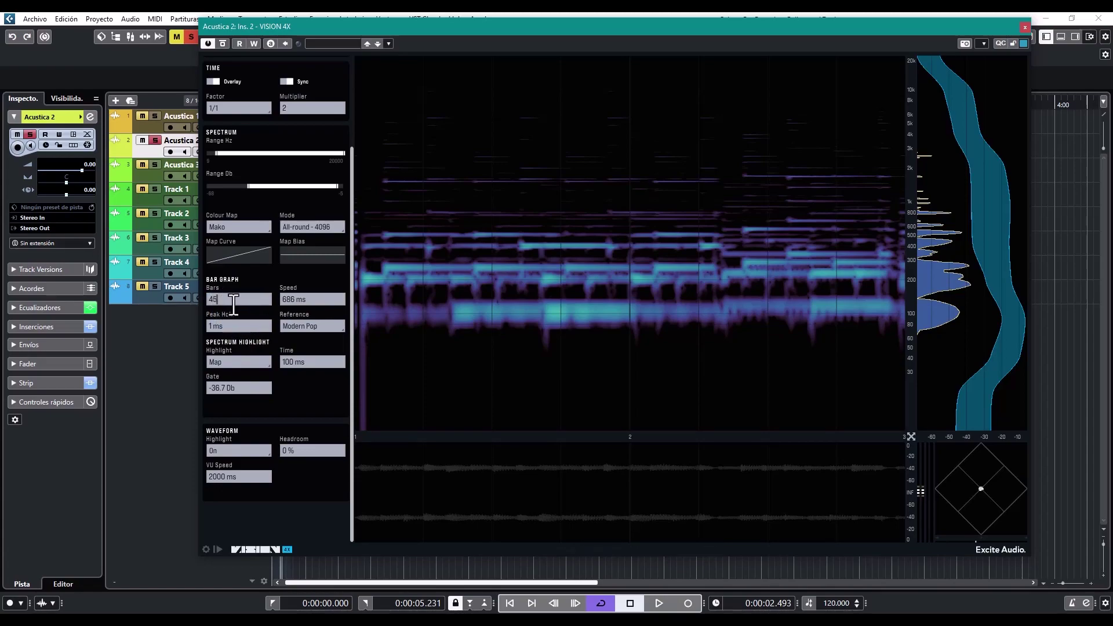
pyautogui.moveTo(326, 413); pyautogui.dragTo(311, 407)
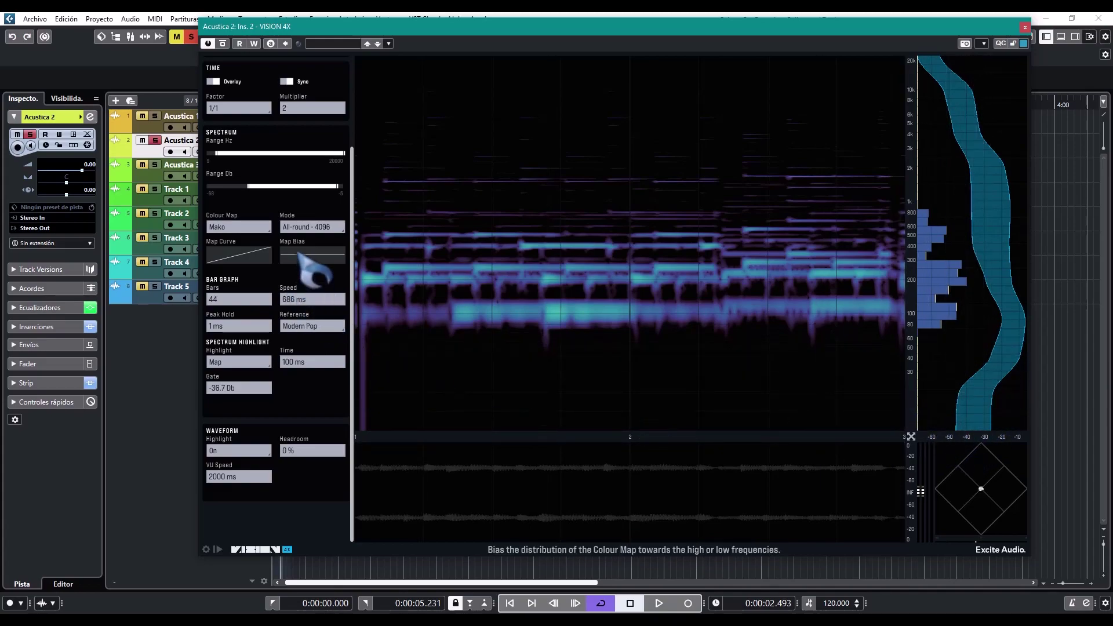
pyautogui.moveTo(248, 186); pyautogui.dragTo(239, 187)
pyautogui.moveTo(225, 187); pyautogui.dragTo(221, 153)
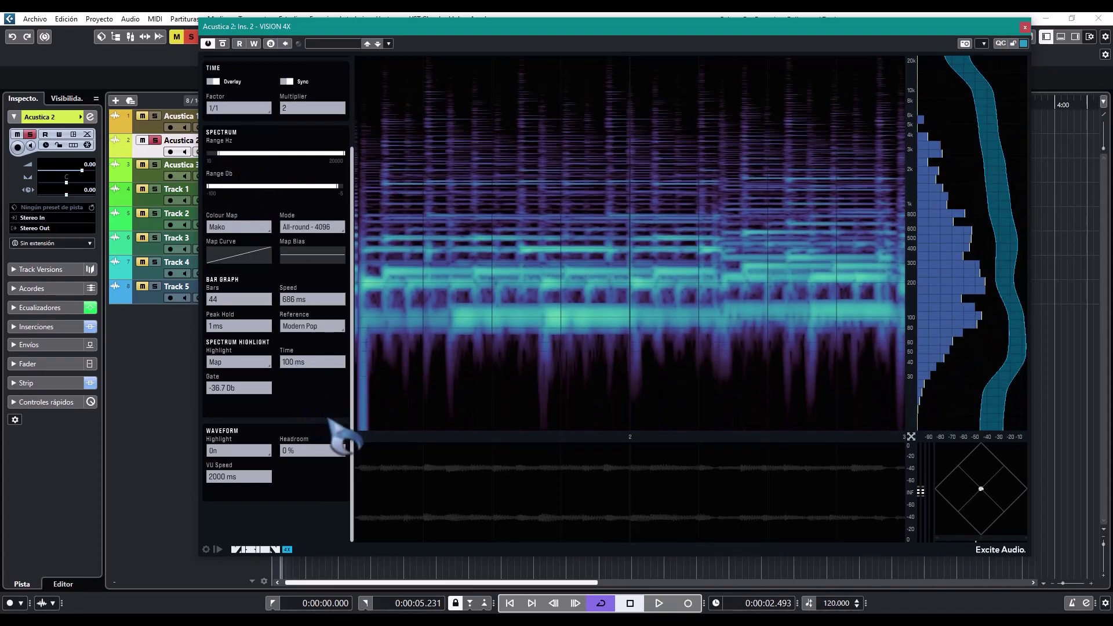
# Set the spectrum's analysis mode to Transient - 2048
pyautogui.scroll(4, 338, 429)
pyautogui.click(333, 338)
pyautogui.click(331, 370)
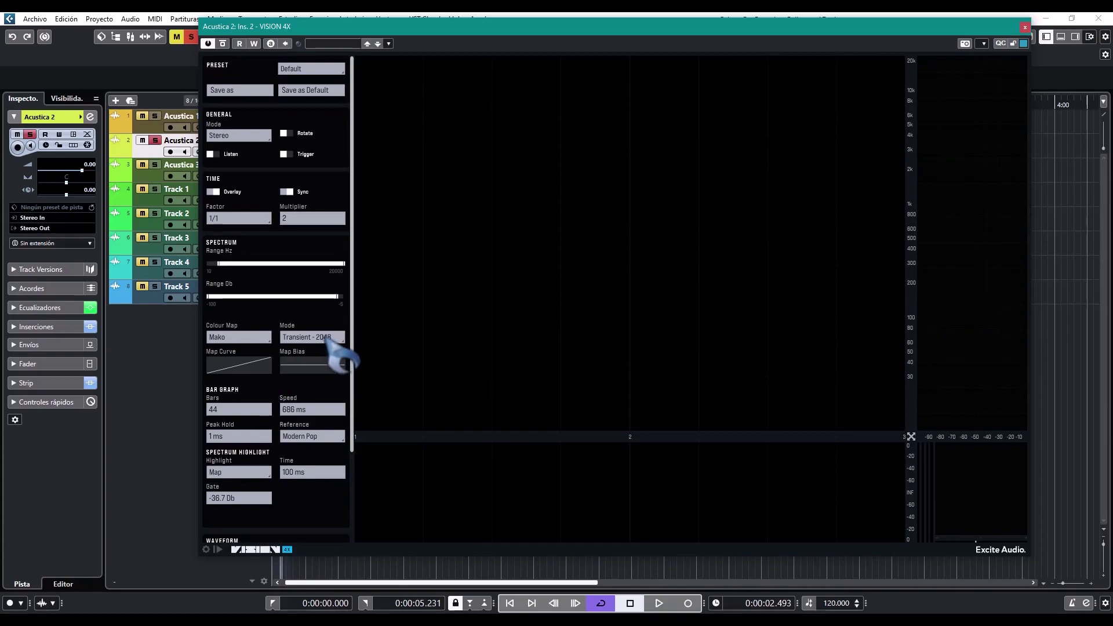
pyautogui.click(326, 336)
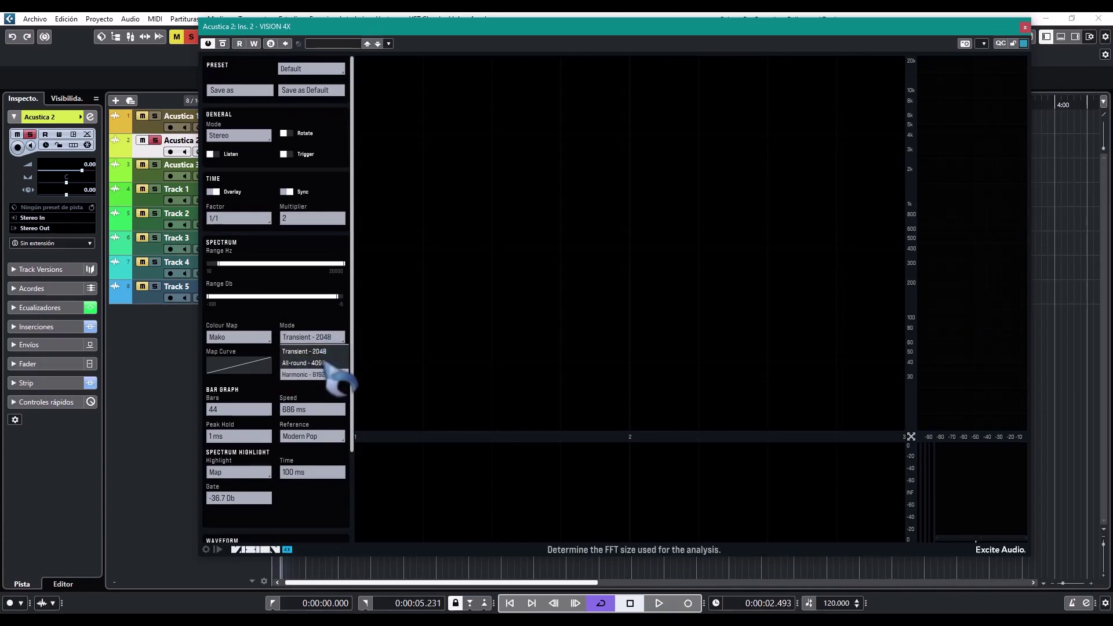
pyautogui.click(336, 347)
# Switch the spectrum's analysis mode to Harmonic - 8192 and play the track briefly to see its effect on the spectrogram
pyautogui.click(325, 338)
pyautogui.click(313, 374)
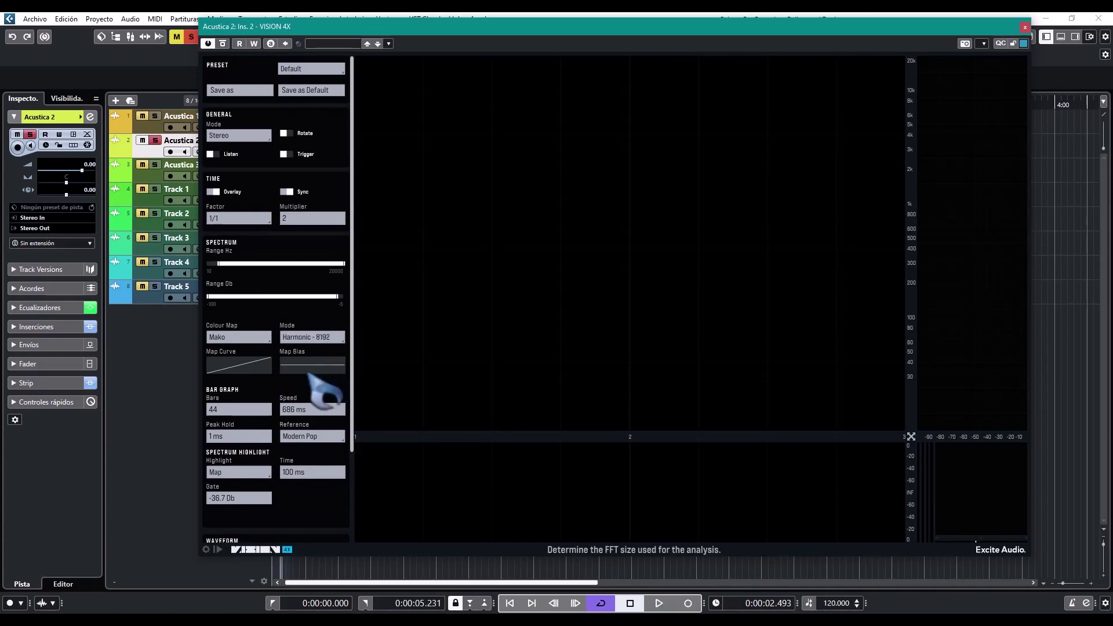
pyautogui.press('space')
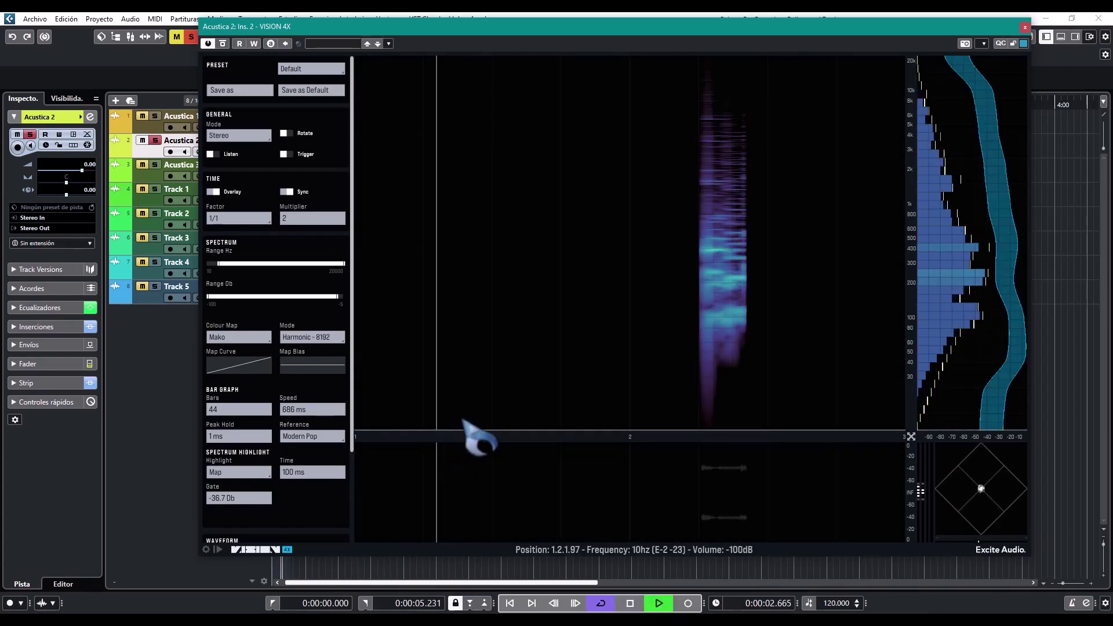
pyautogui.press('space')
# Switch the spectrum's analysis mode to All-round - 4096 and play the track briefly for comparison
pyautogui.click(335, 338)
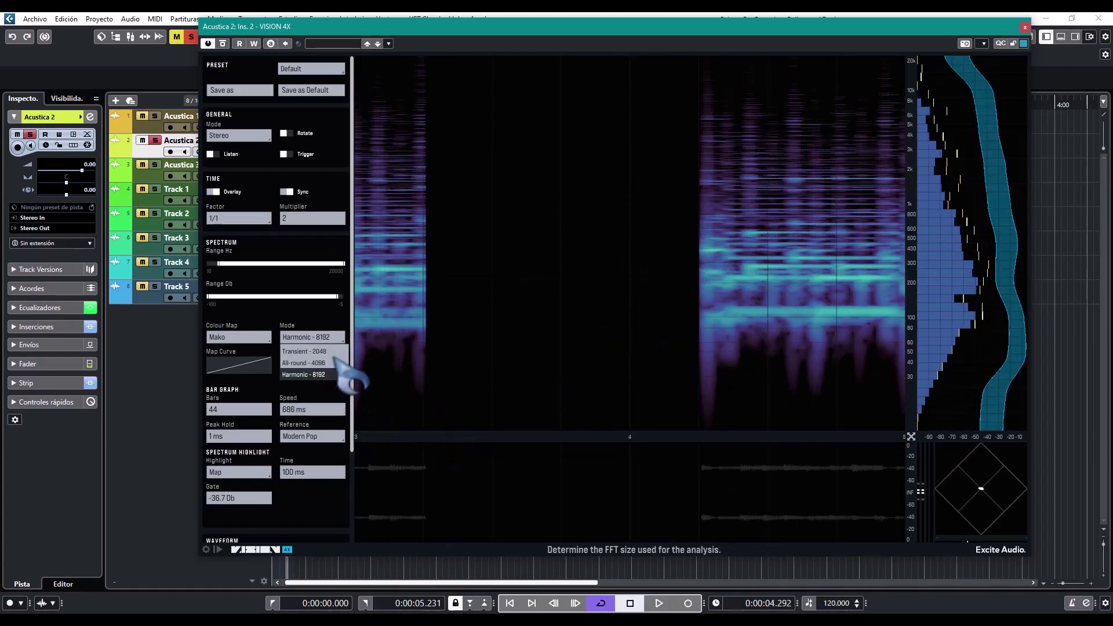
pyautogui.click(313, 363)
pyautogui.press('space')
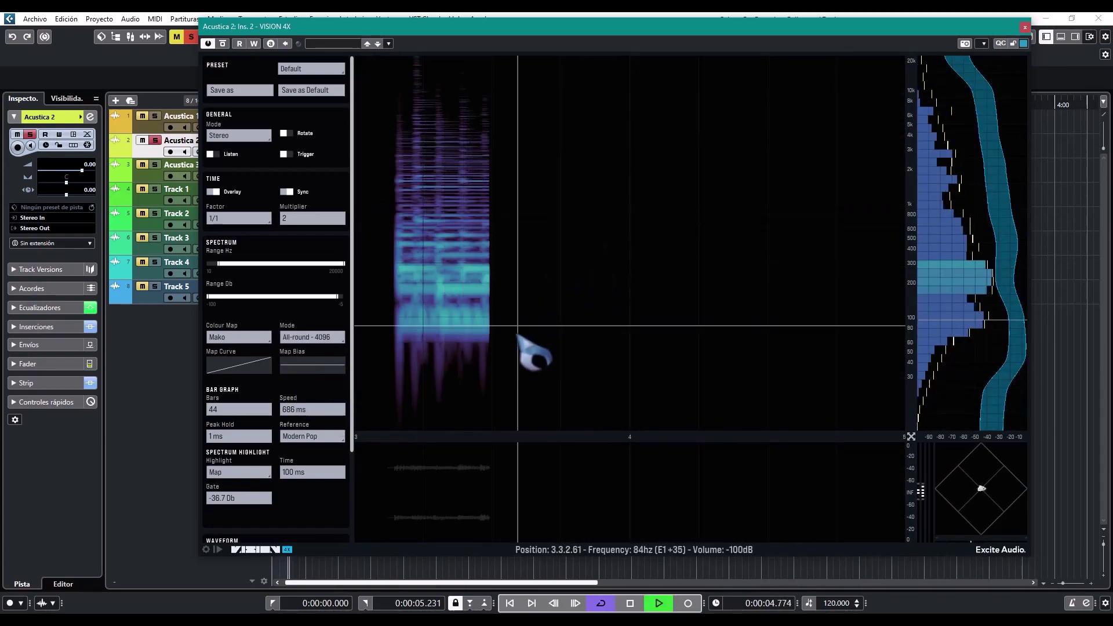
pyautogui.press('space')
# Switch the spectrum's analysis mode to Transient - 2048, play the track for a few seconds, and close the VISION 4X settings
pyautogui.click(313, 338)
pyautogui.click(314, 351)
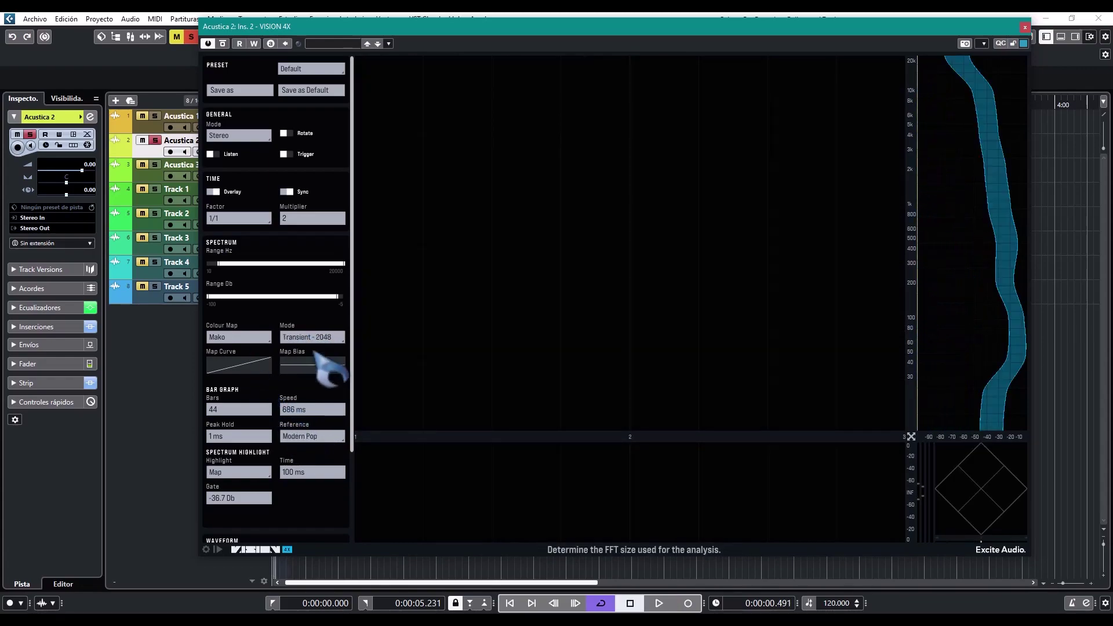
pyautogui.press('space')
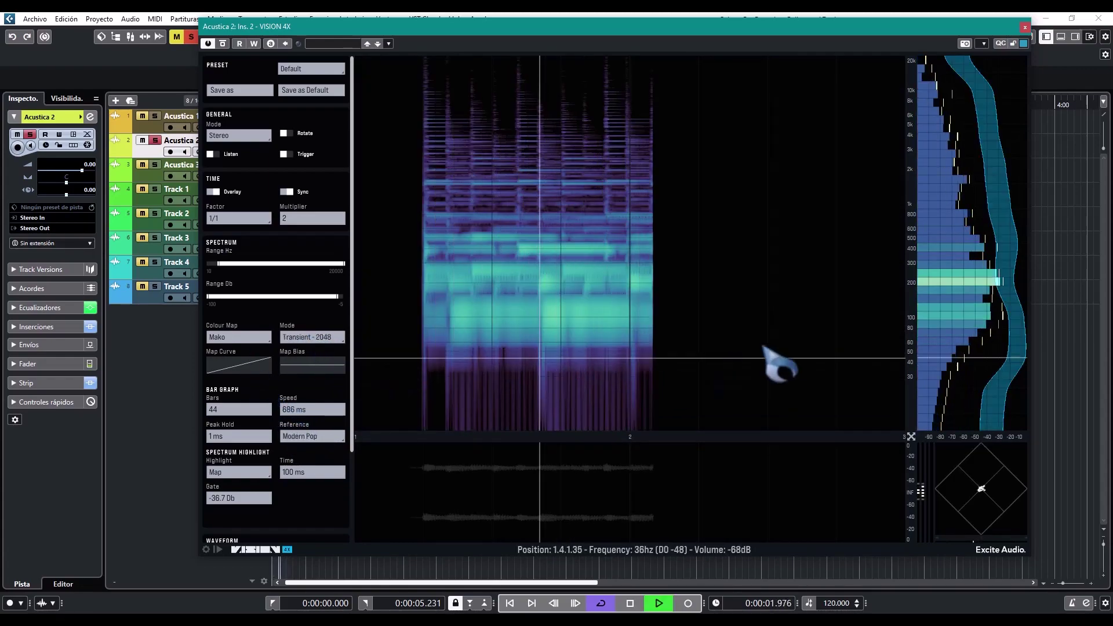
pyautogui.press('space')
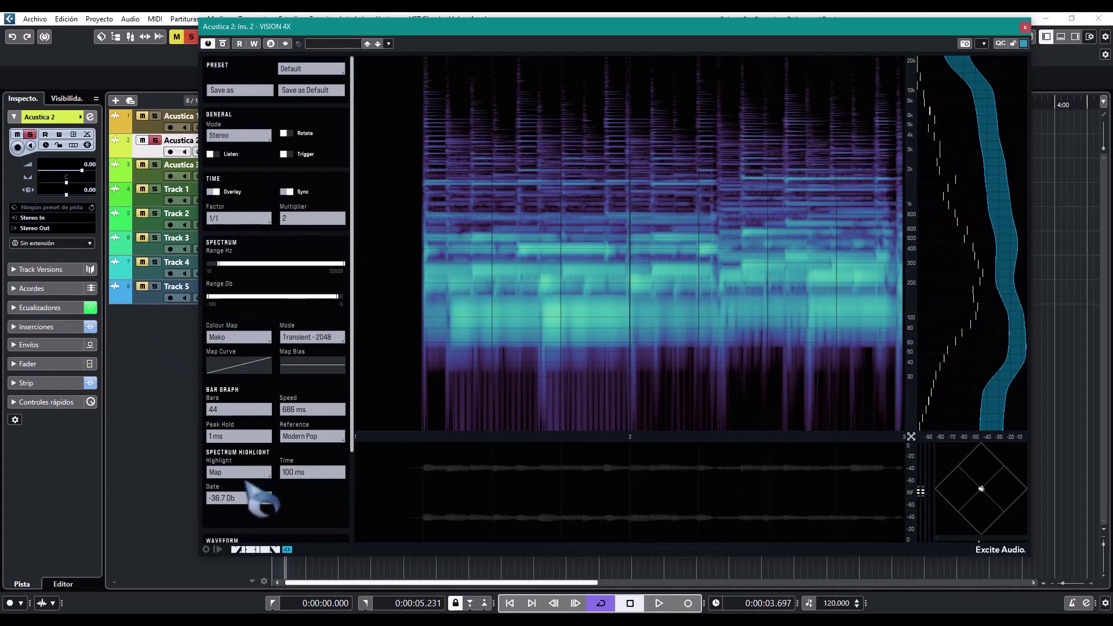
pyautogui.click(244, 549)
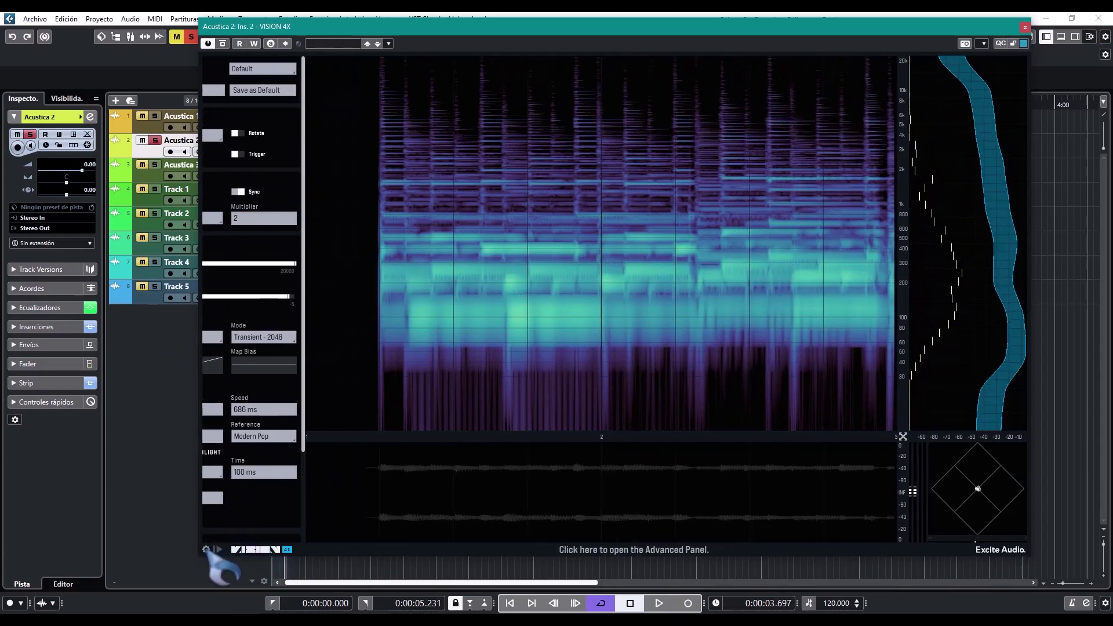